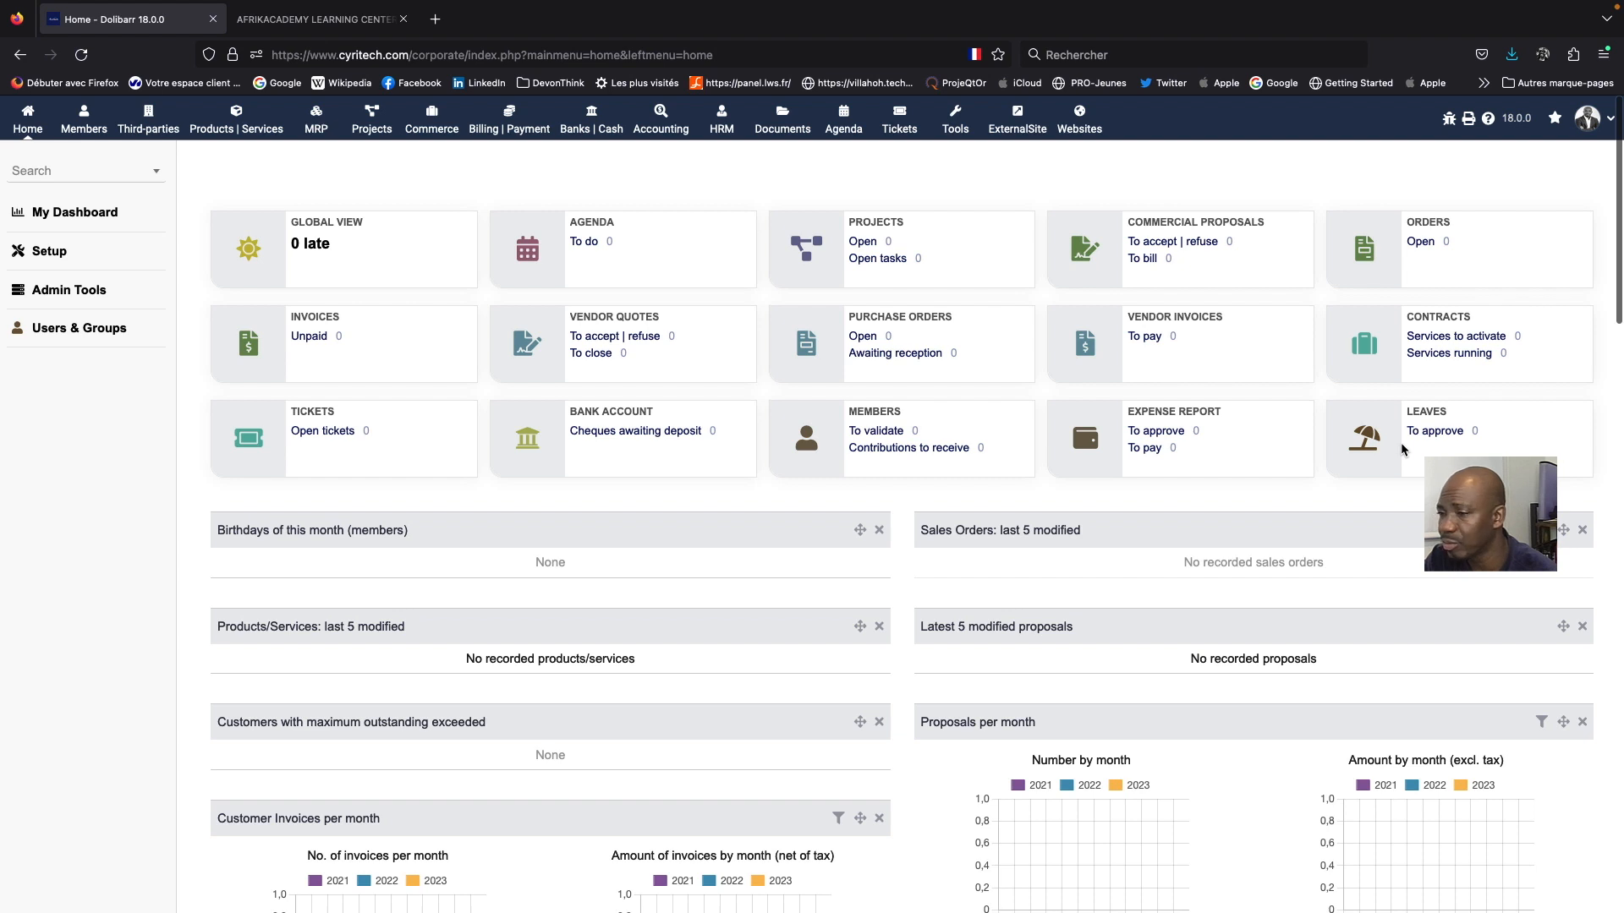
Review the status tiles and widgets on the home dashboard.
scroll(1401, 443, "down", 5)
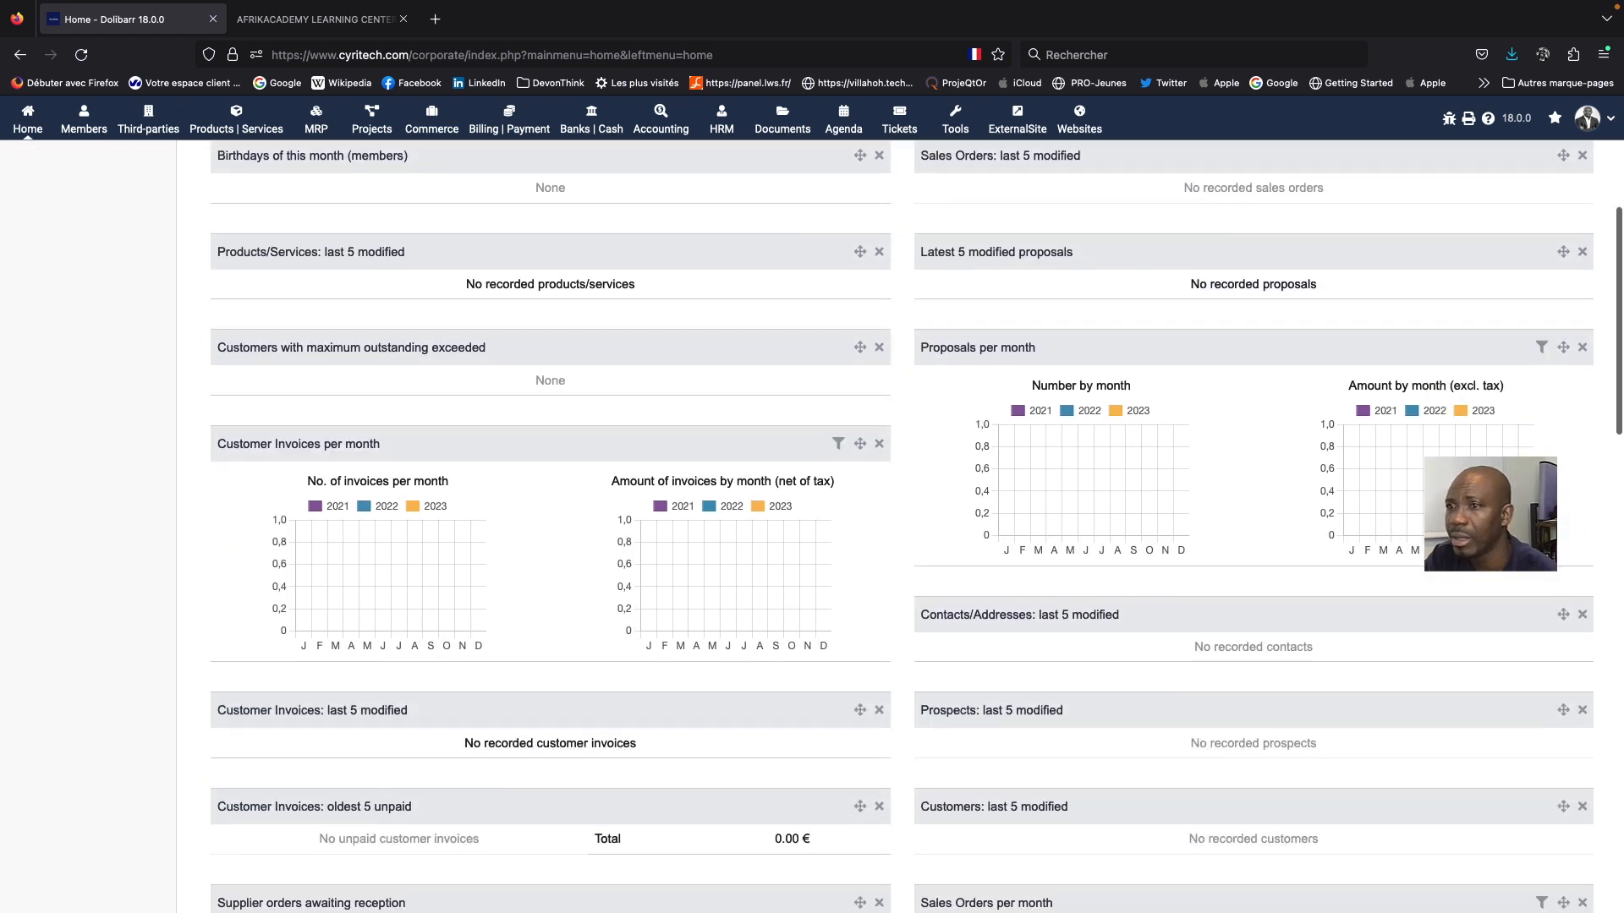
scroll(916, 526, "down", 1)
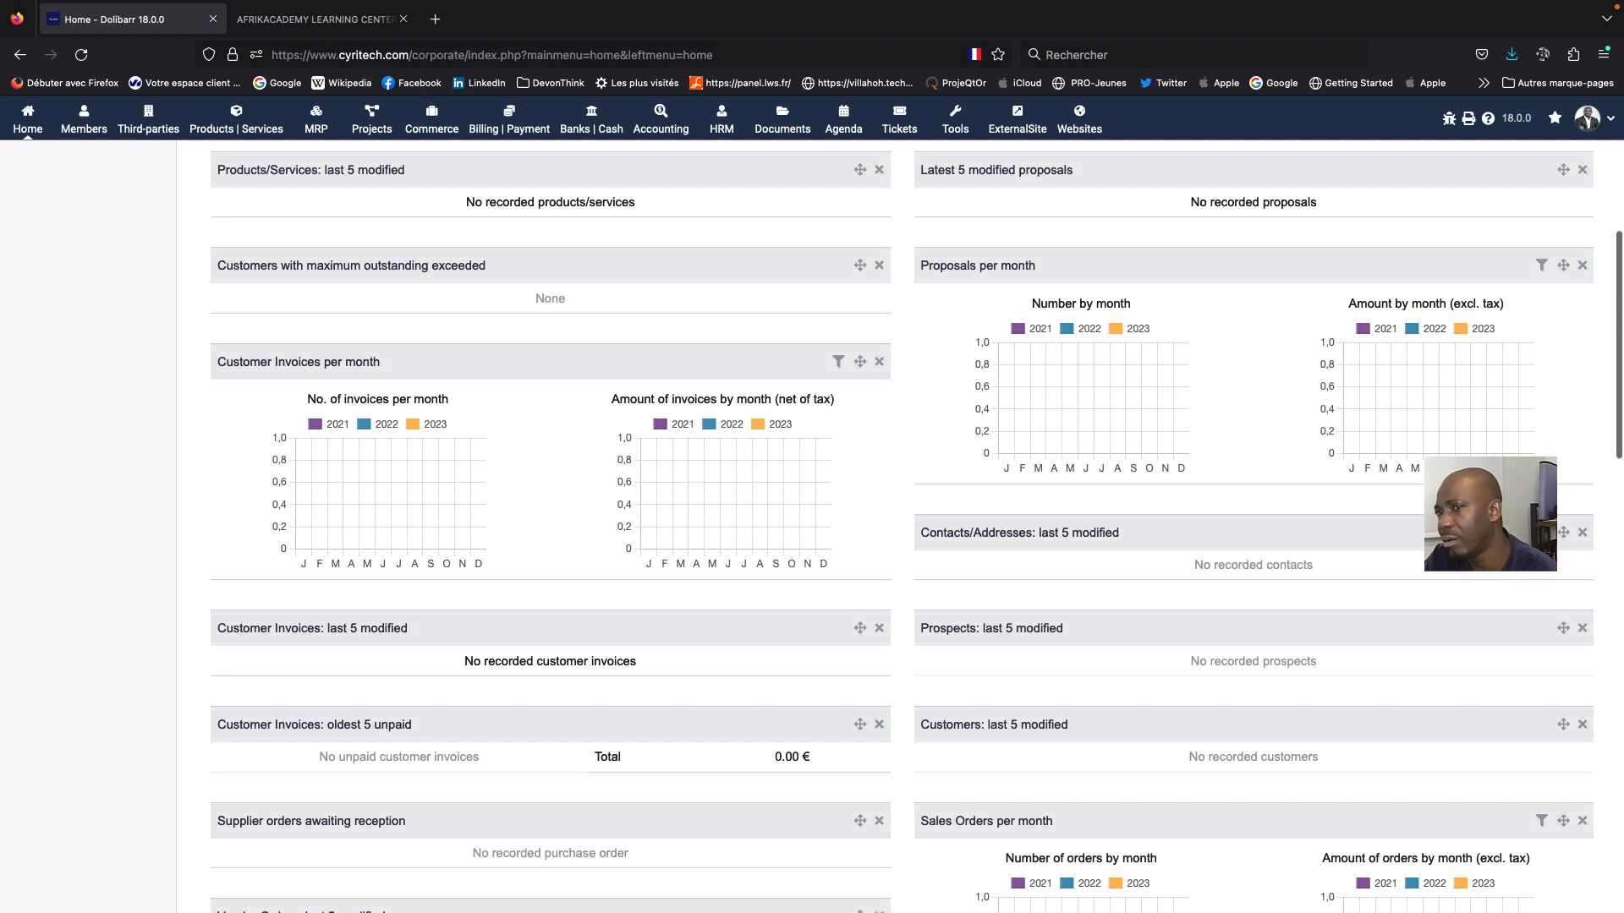
scroll(230, 186, "up", 6)
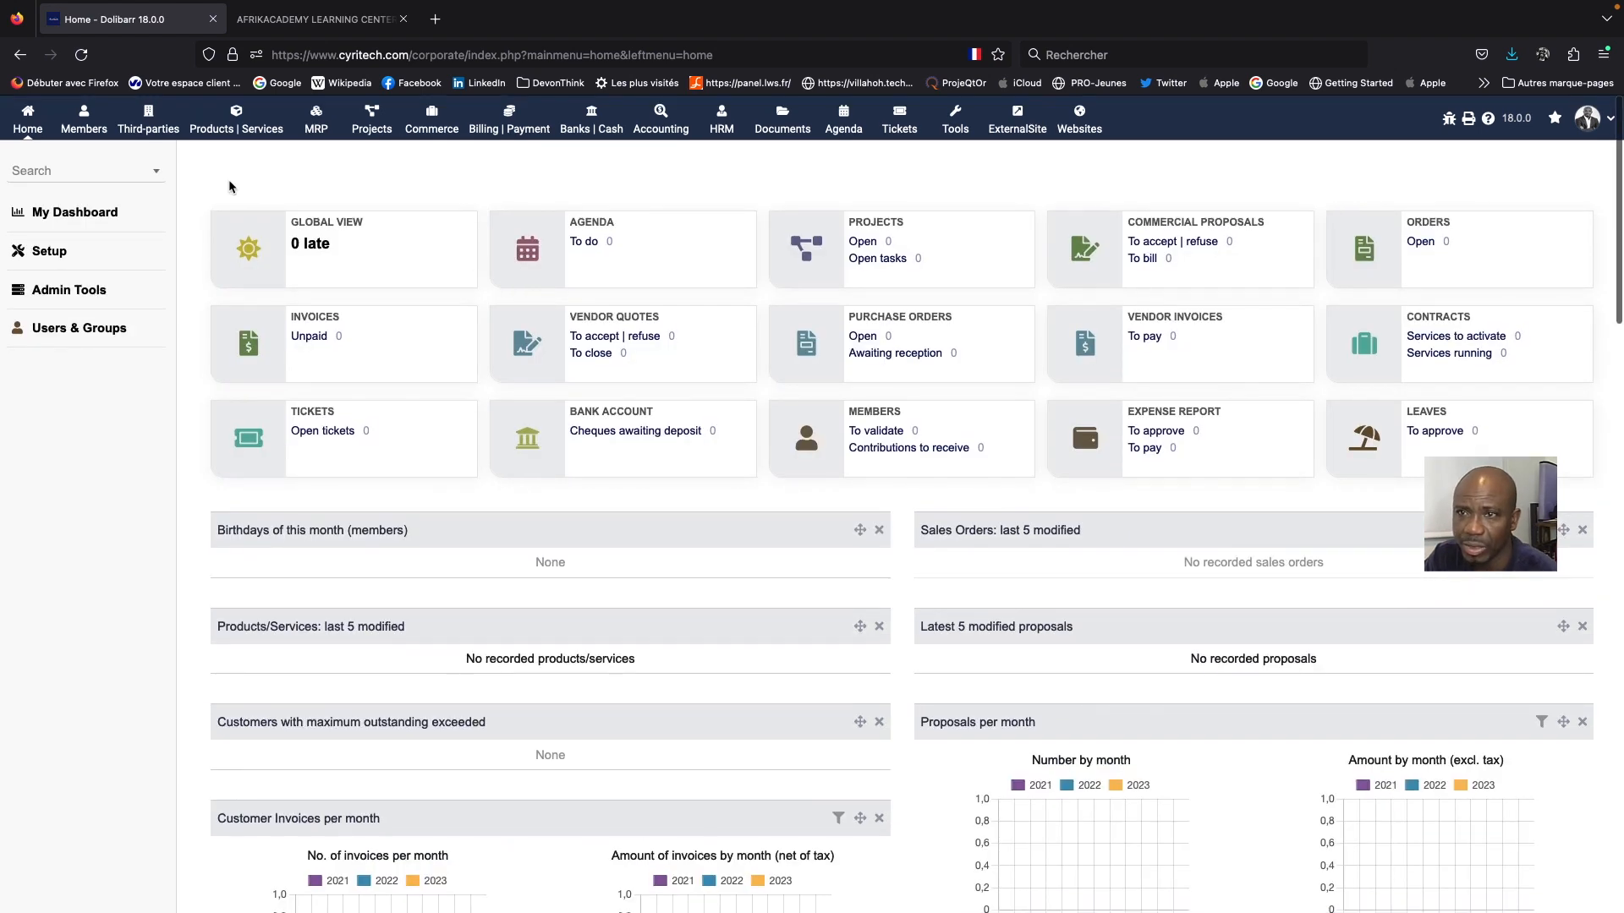
Tour the Members, Third-parties, Products | Services, MRP and Projects areas to see which functions each one offers.
left_click(84, 127)
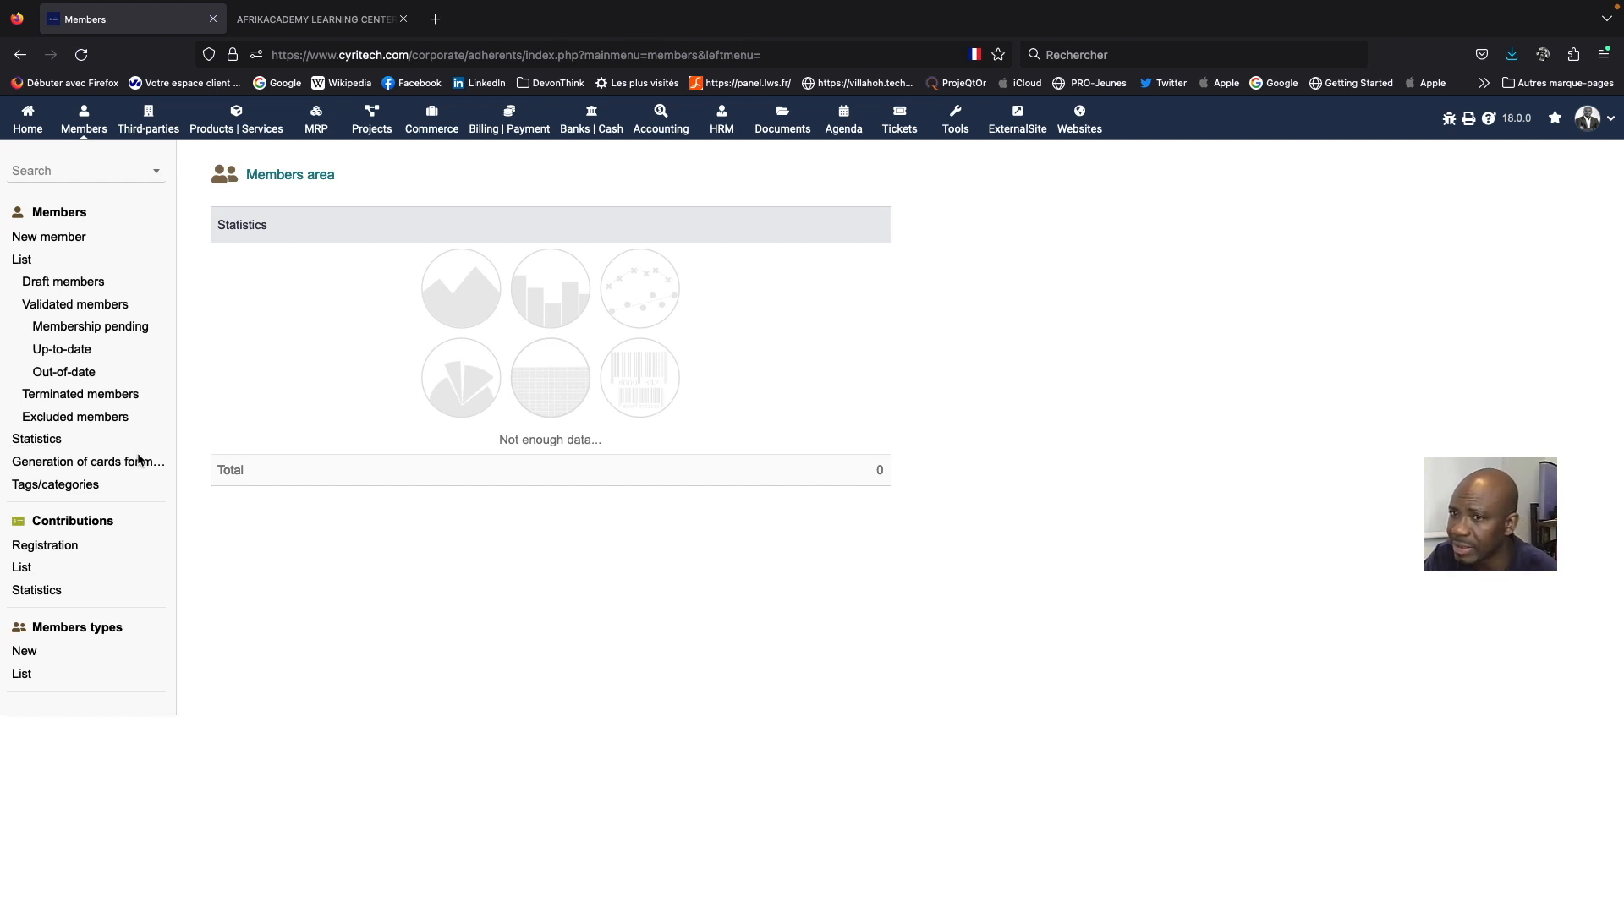
left_click(144, 122)
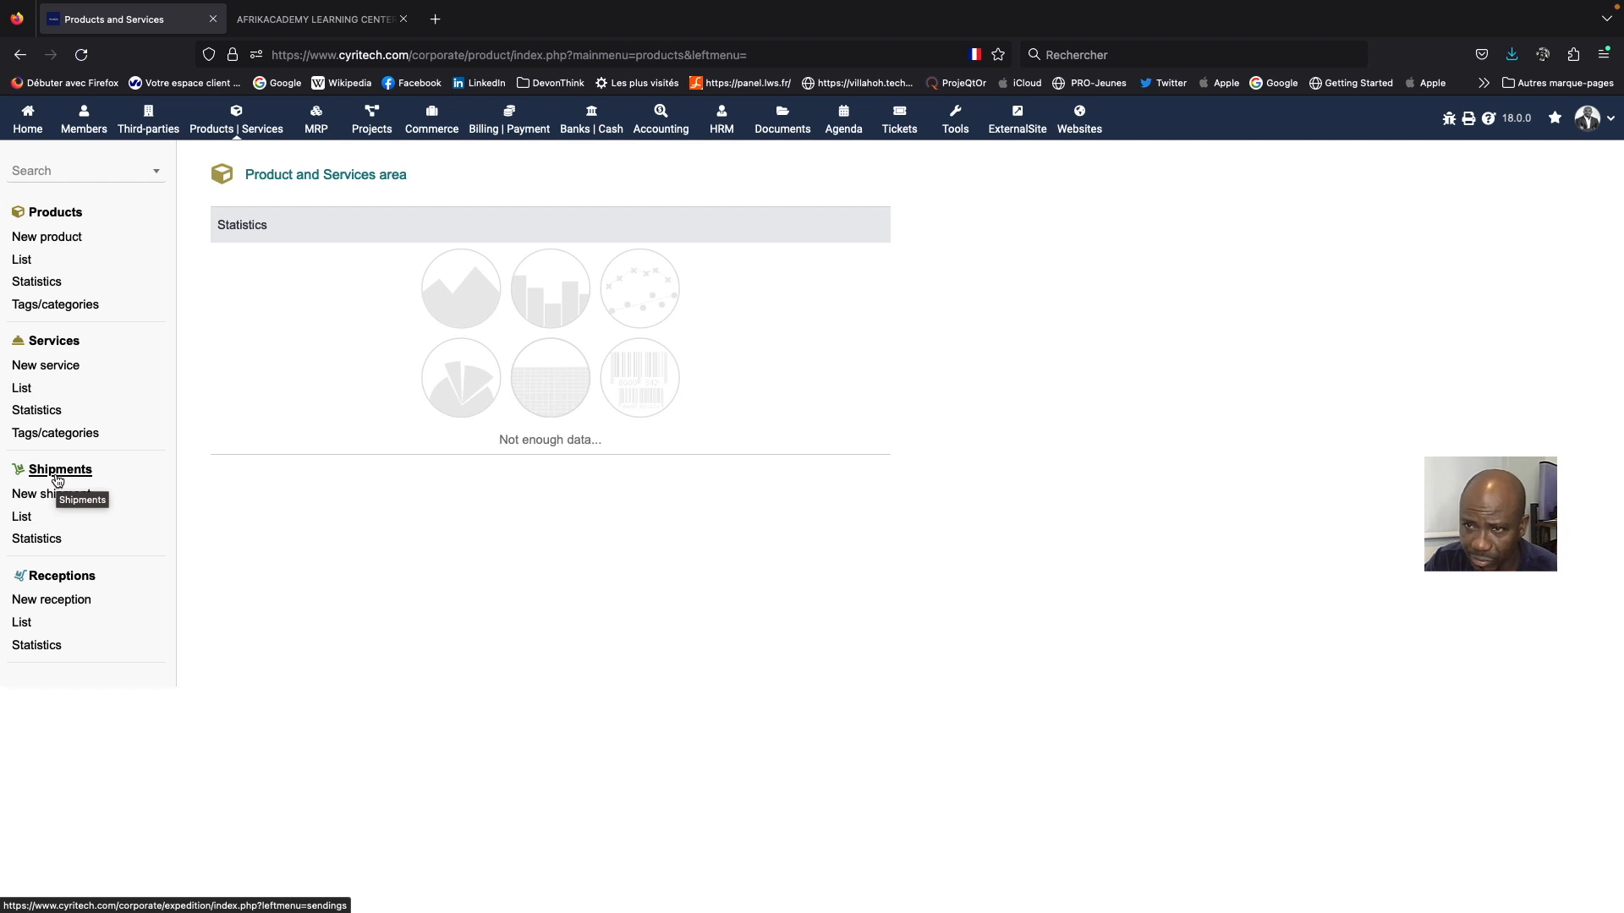
left_click(316, 133)
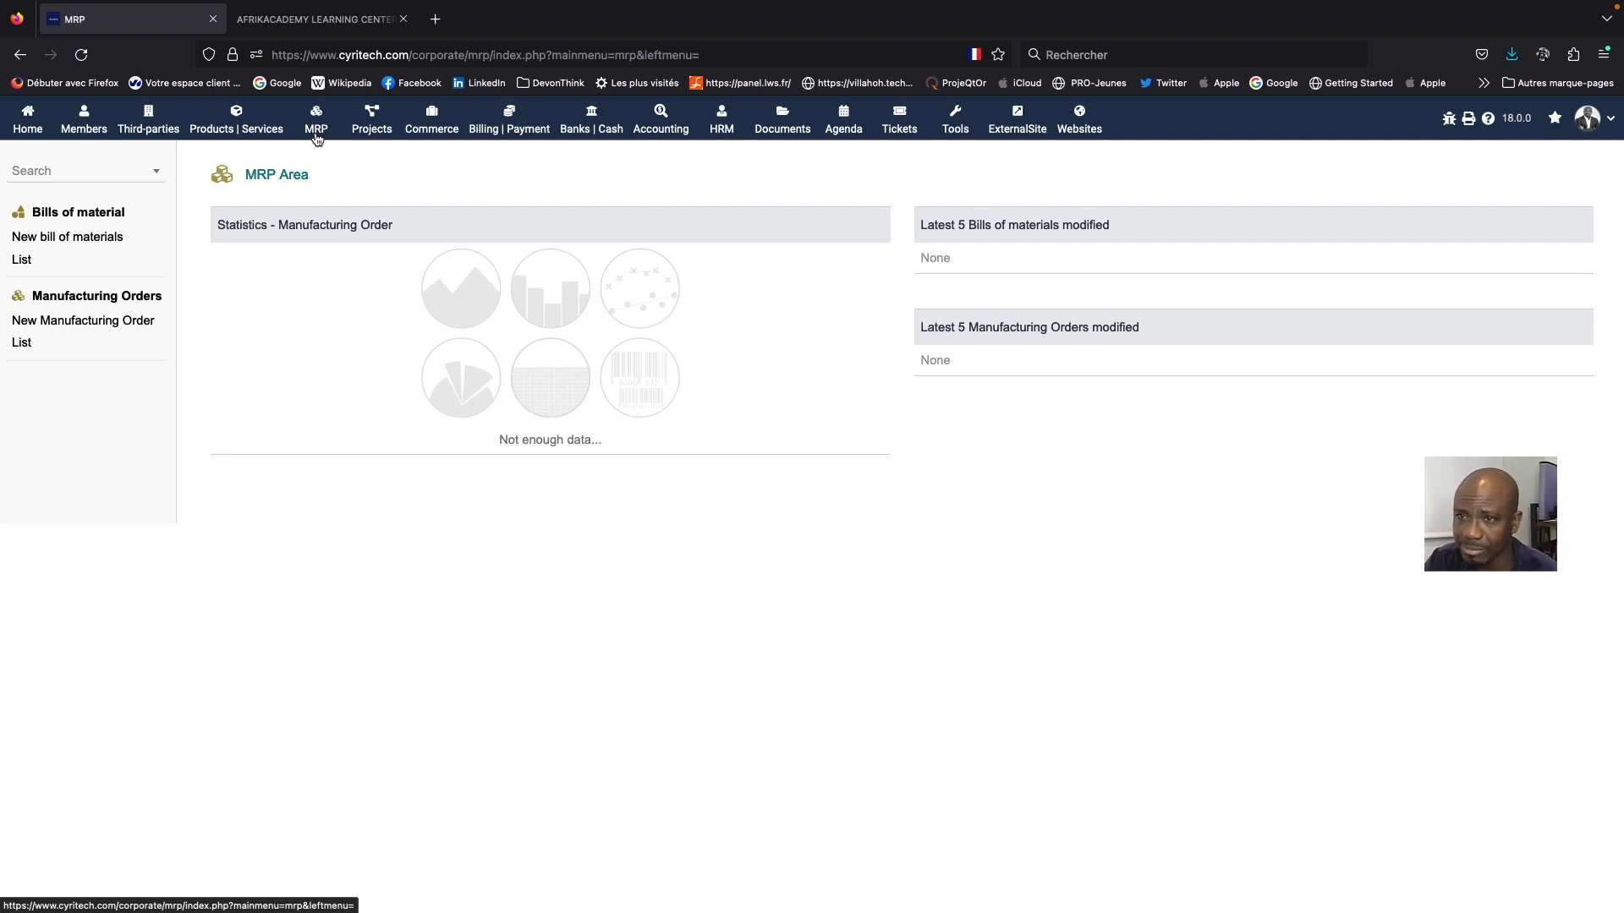
left_click(371, 122)
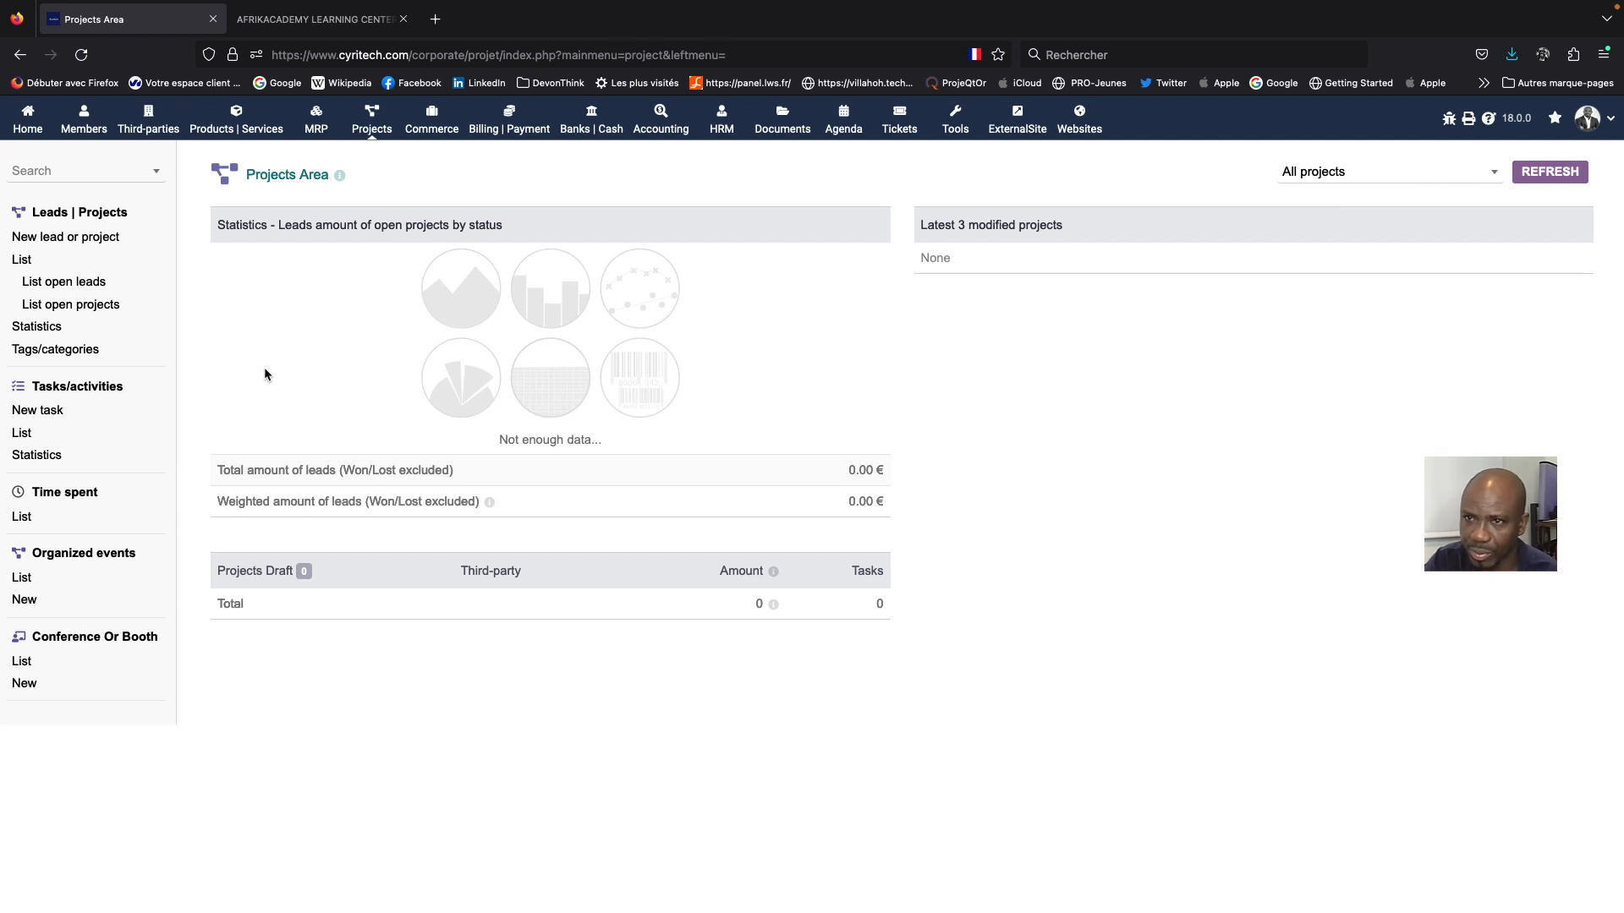
Look through the Commerce, Billing | Payment, Banks | Cash, Accounting and HRM areas and their available functions.
left_click(432, 120)
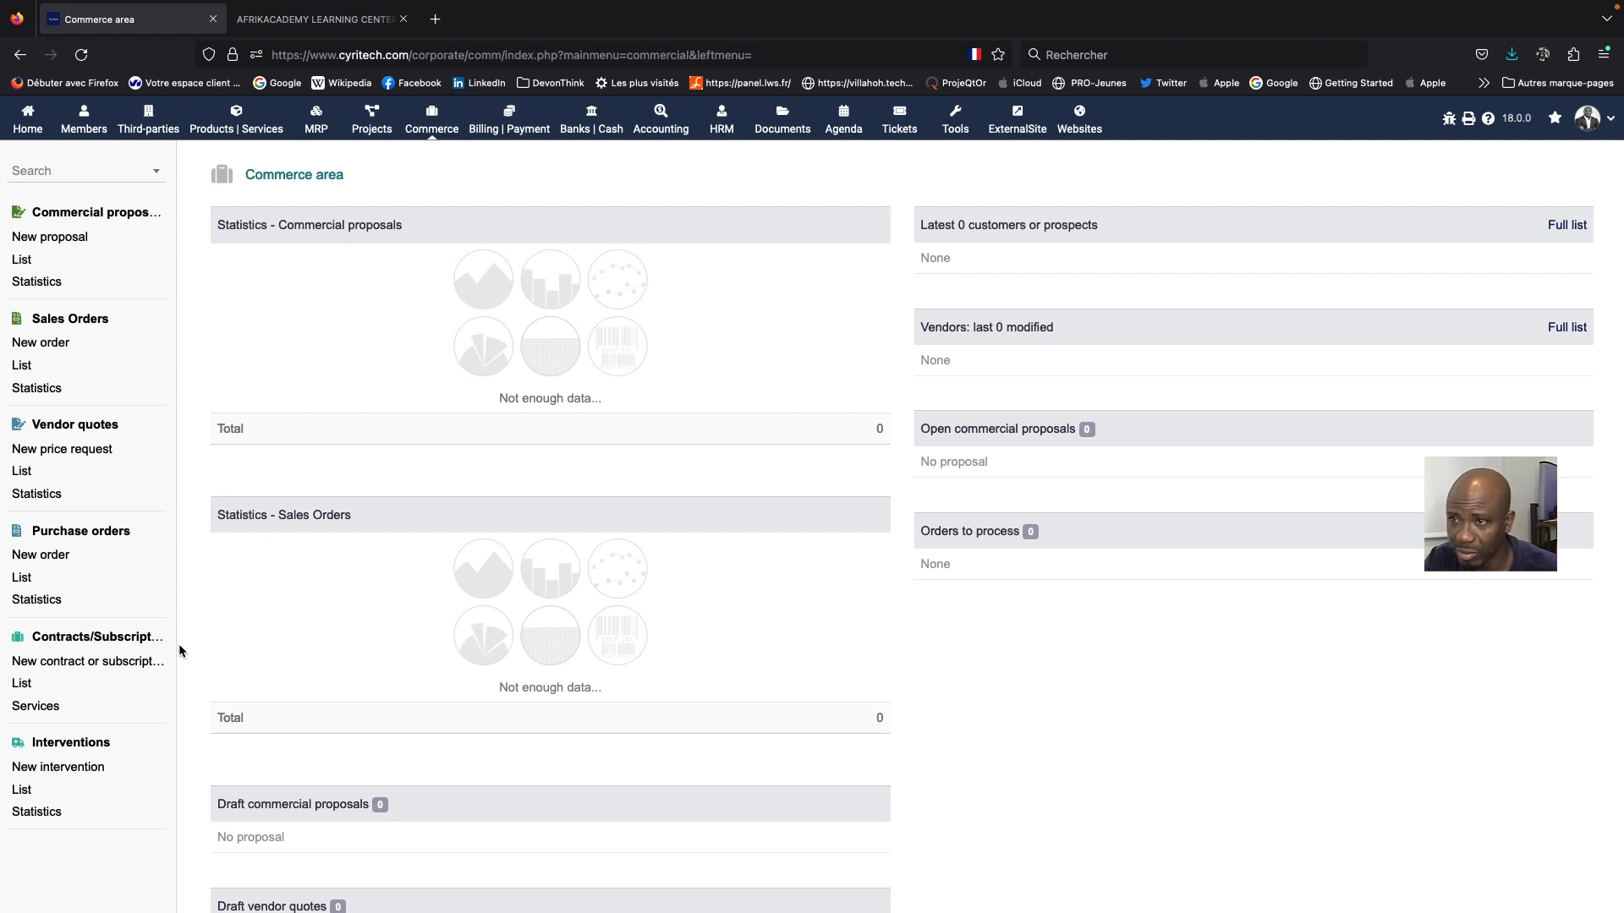
left_click(509, 123)
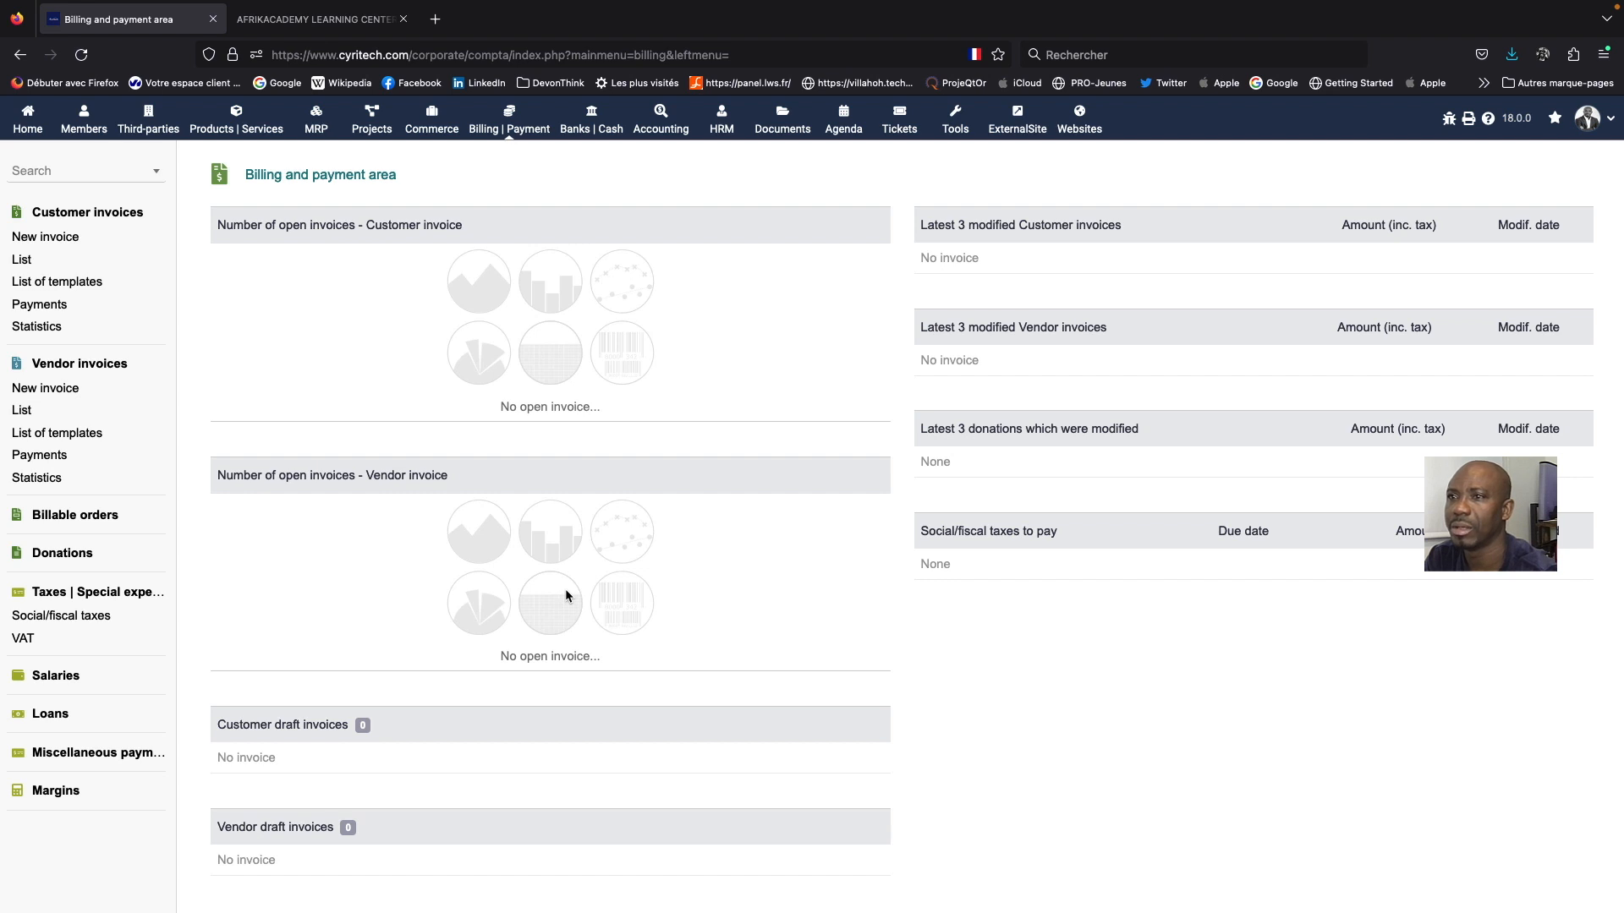
left_click(602, 134)
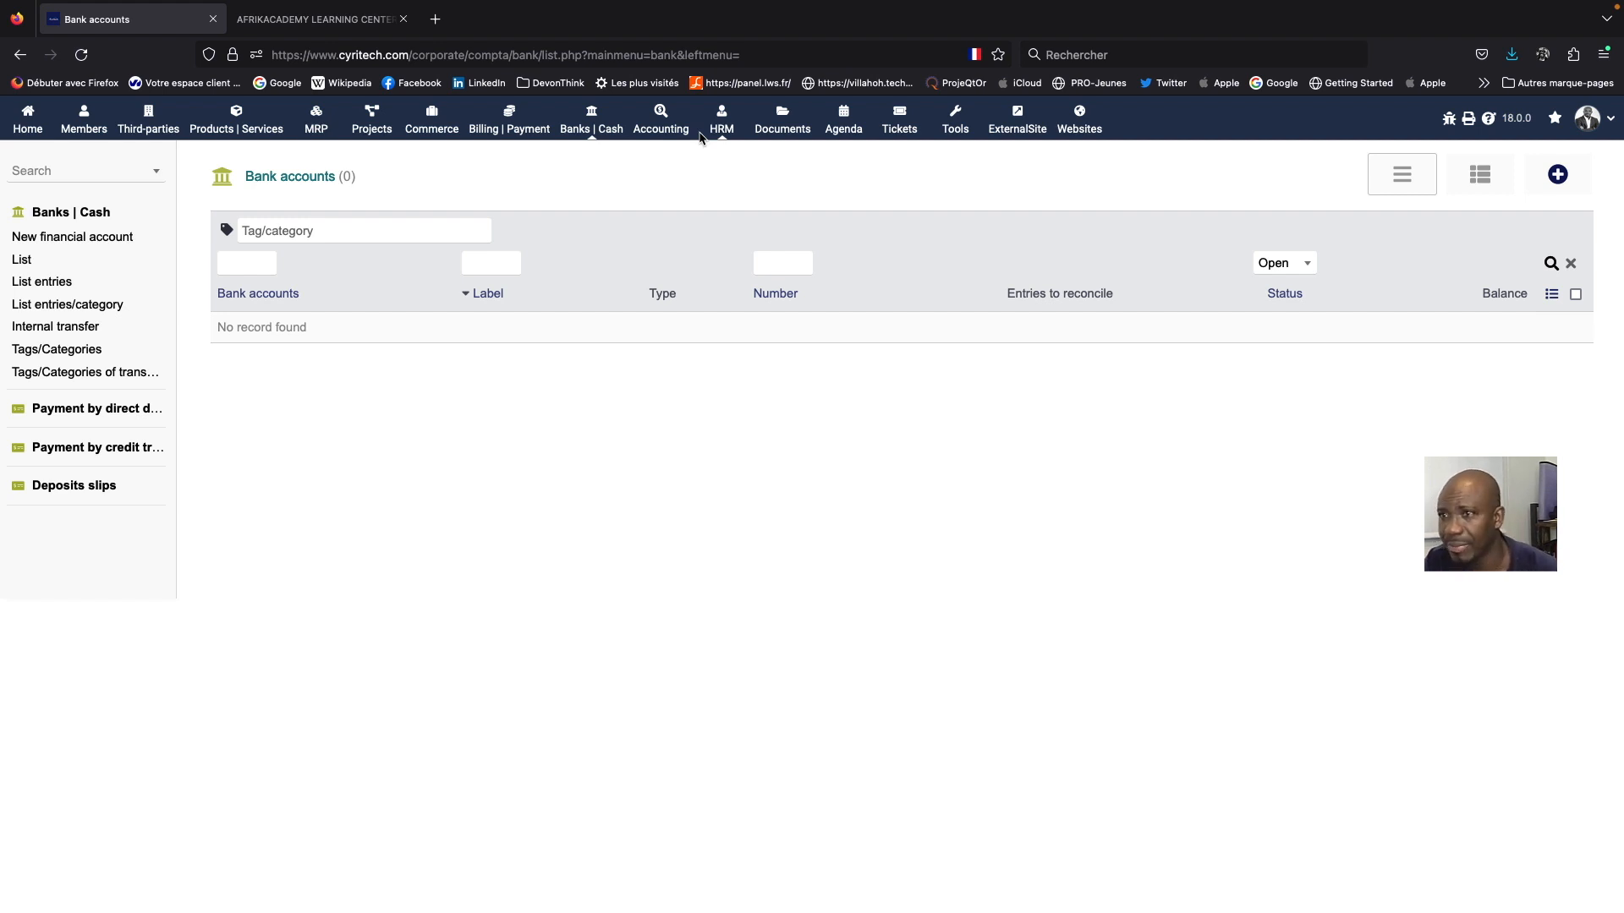
left_click(666, 125)
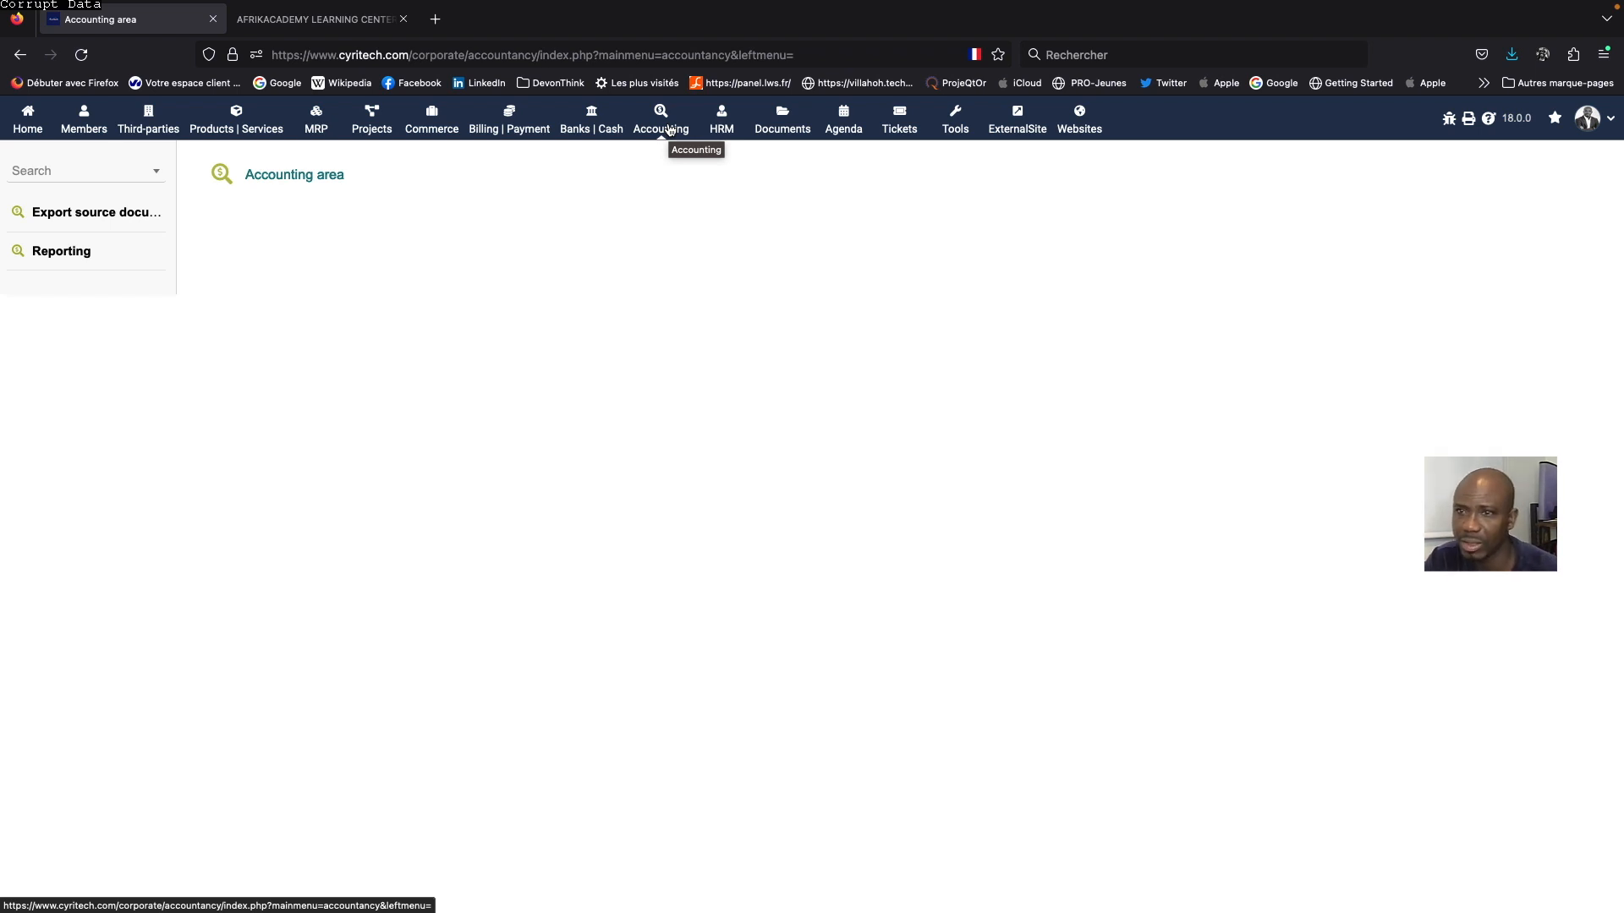
left_click(720, 135)
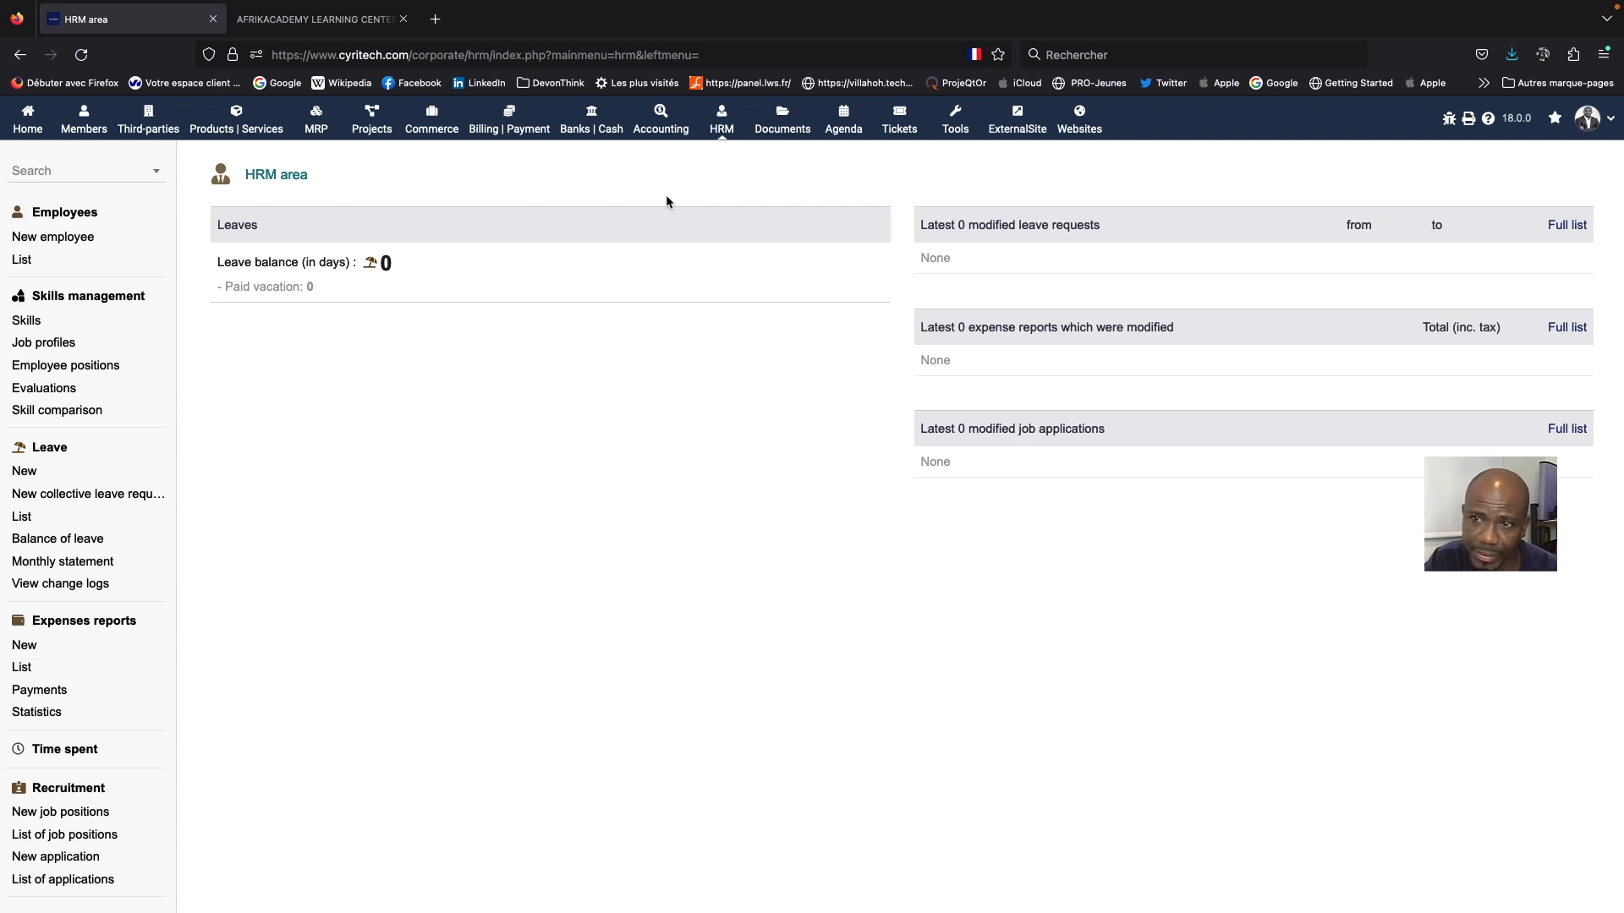
scroll(155, 411, "down", 1)
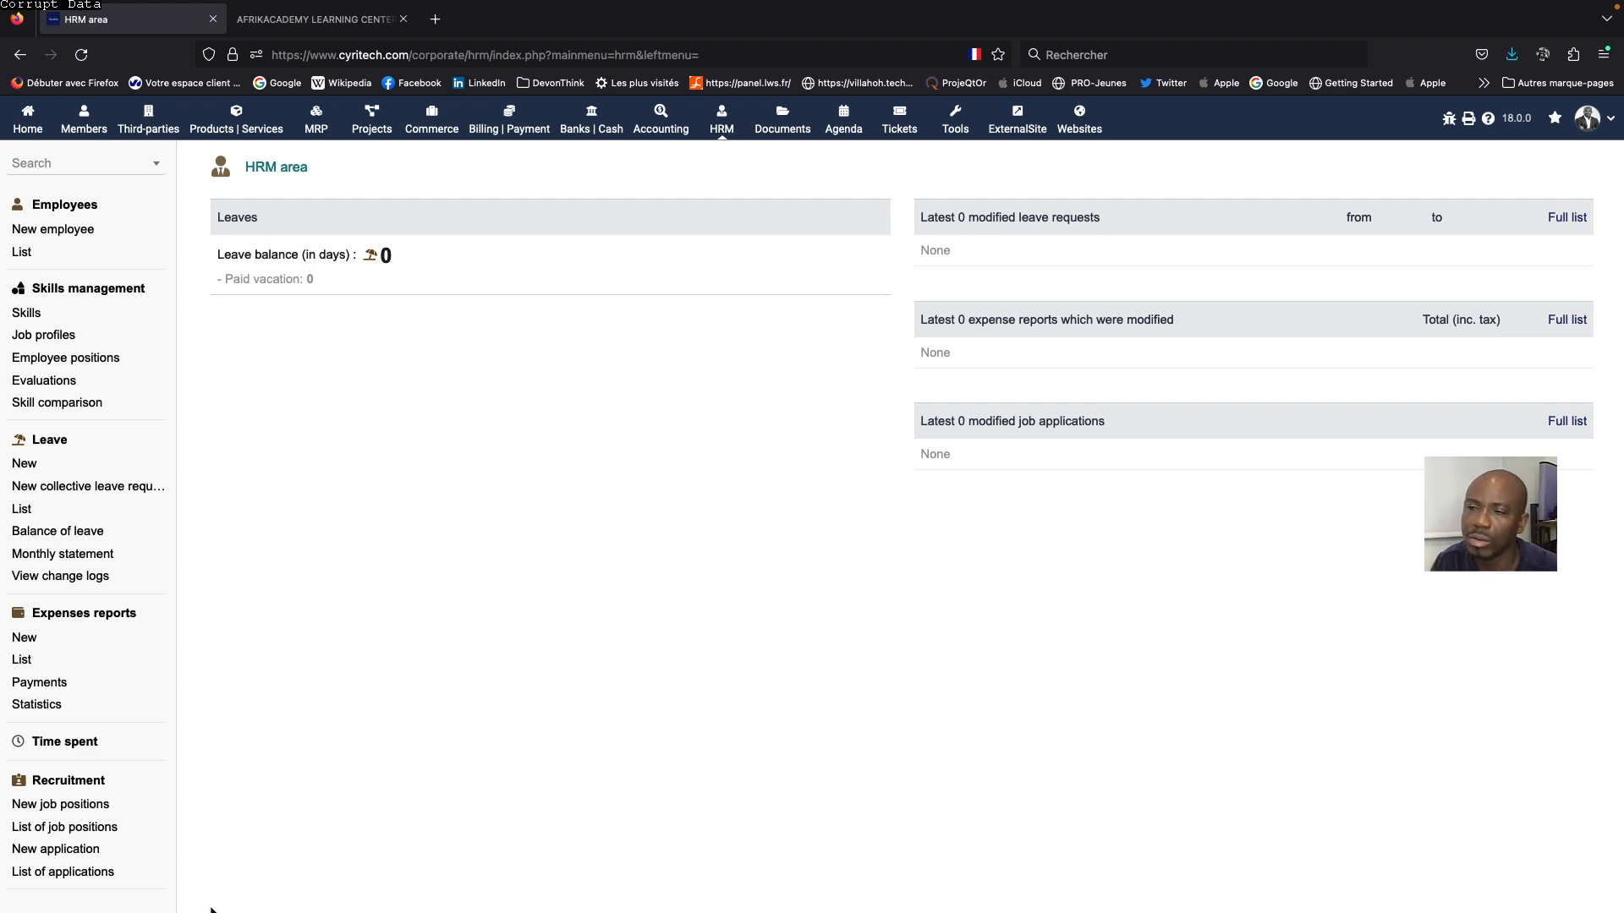
View the automatic and manual directory trees in the Documents area.
left_click(779, 125)
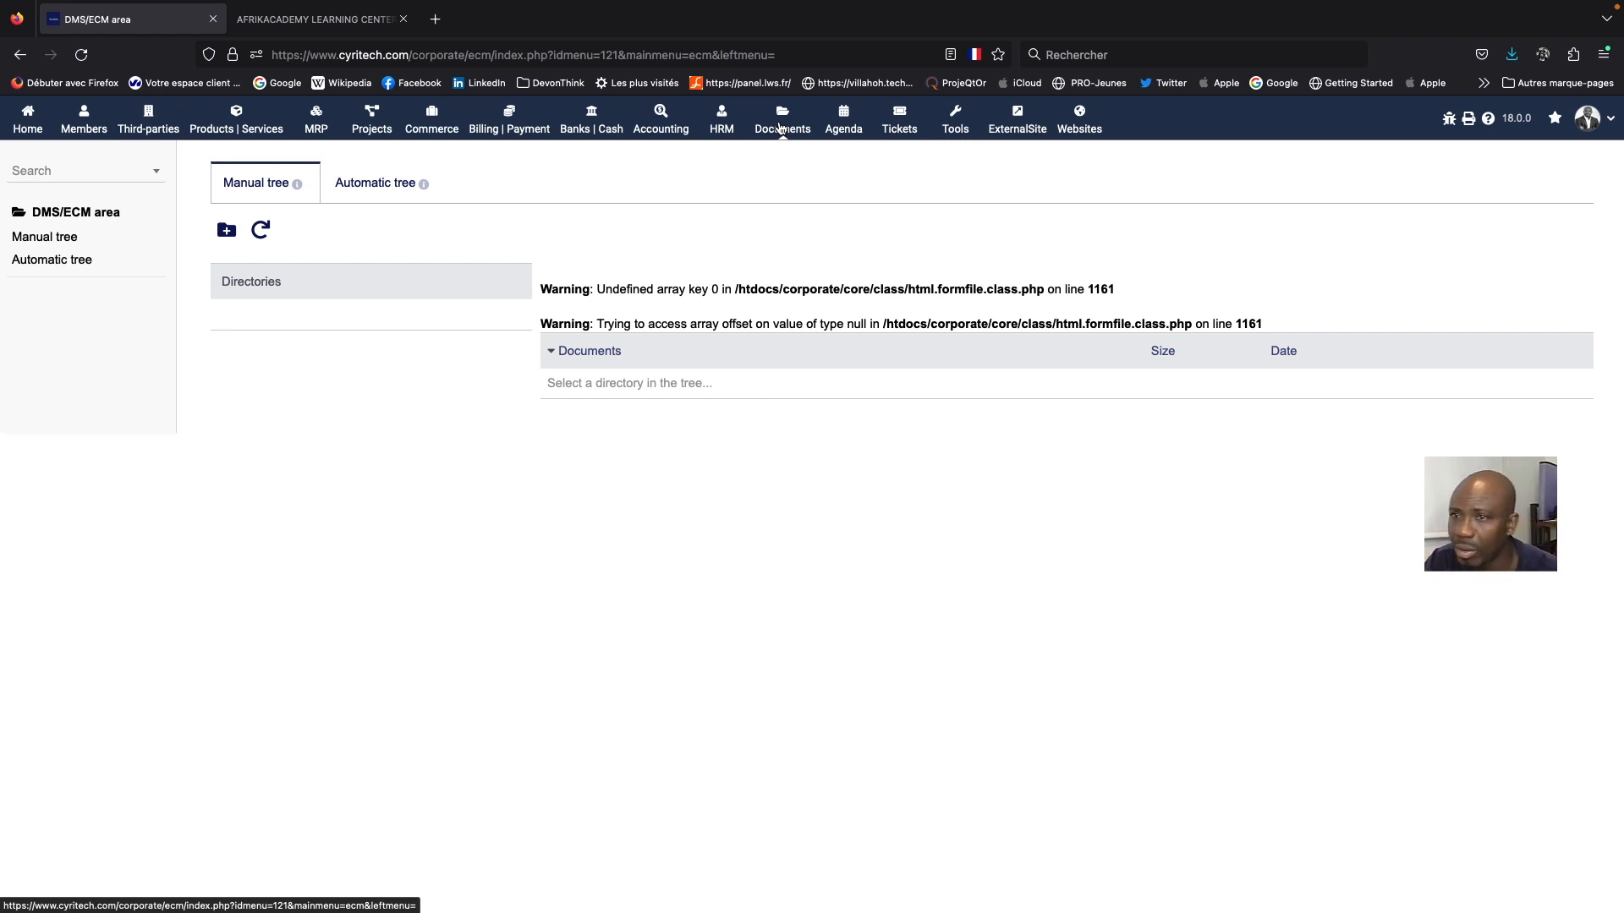
left_click(63, 264)
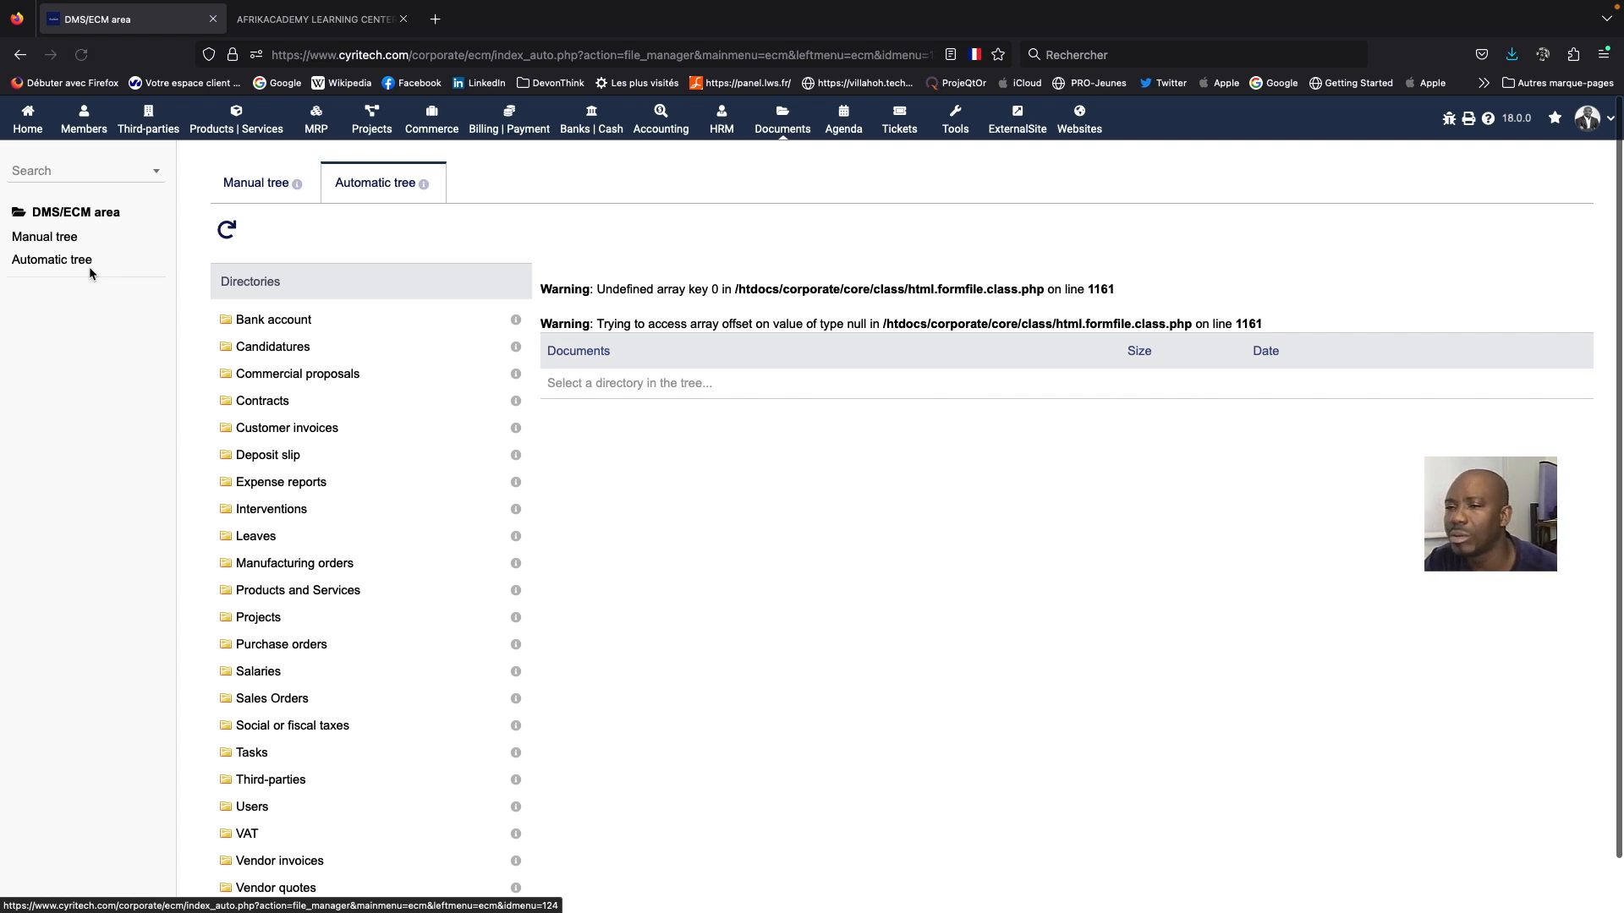
scroll(283, 309, "down", 1)
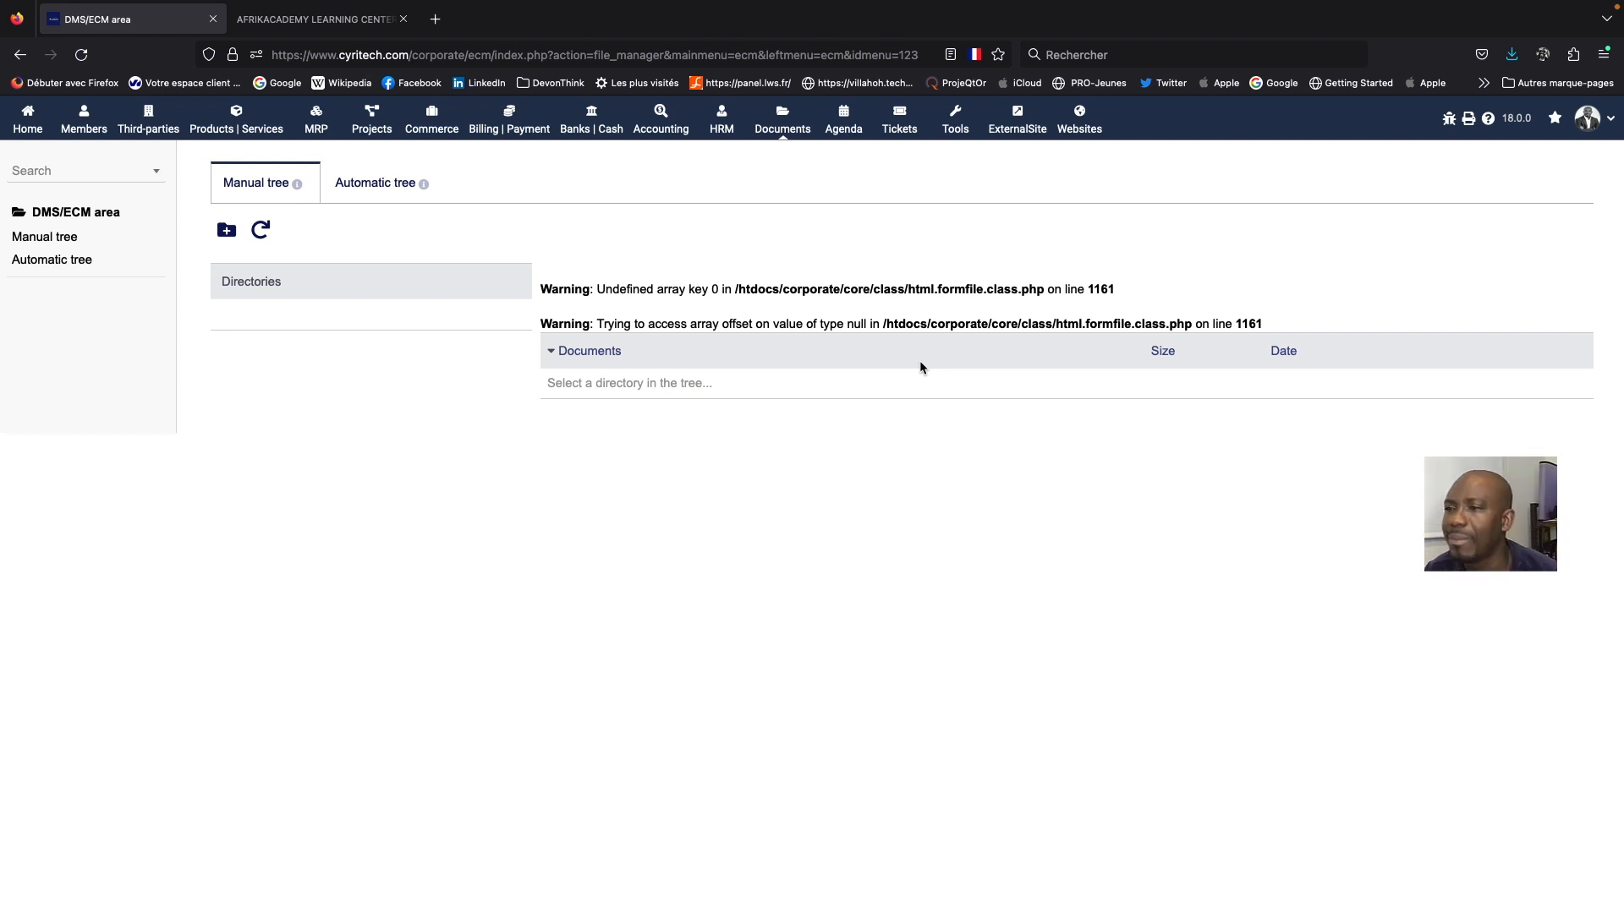
Show leaves and birthdays of contacts on the Agenda calendar, and check the event type filter options.
left_click(844, 123)
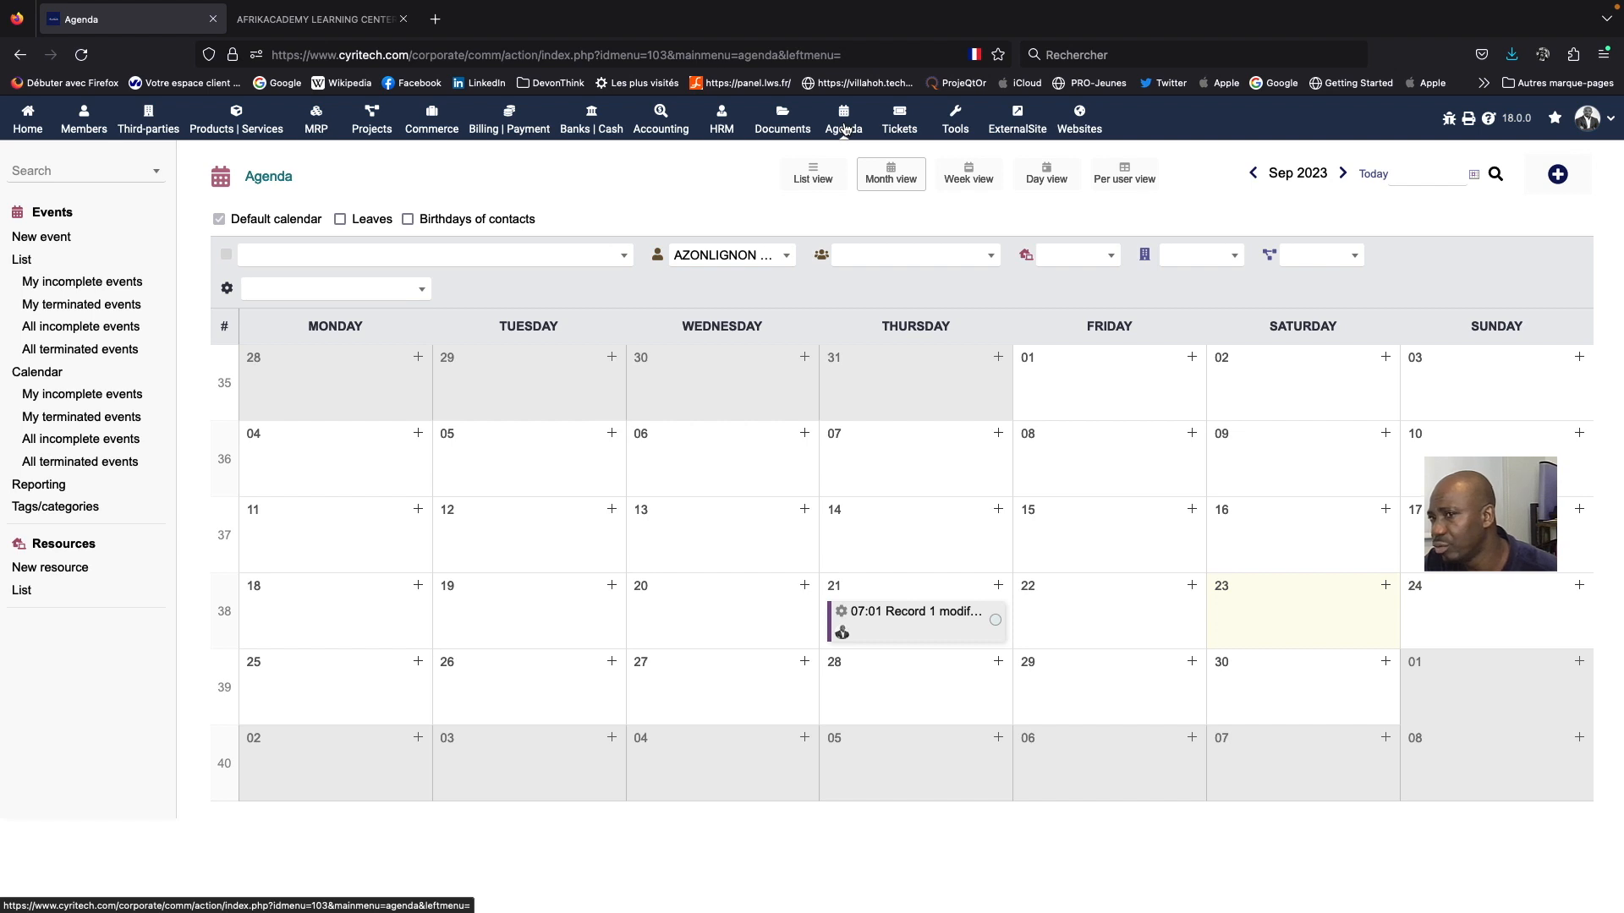
left_click(342, 221)
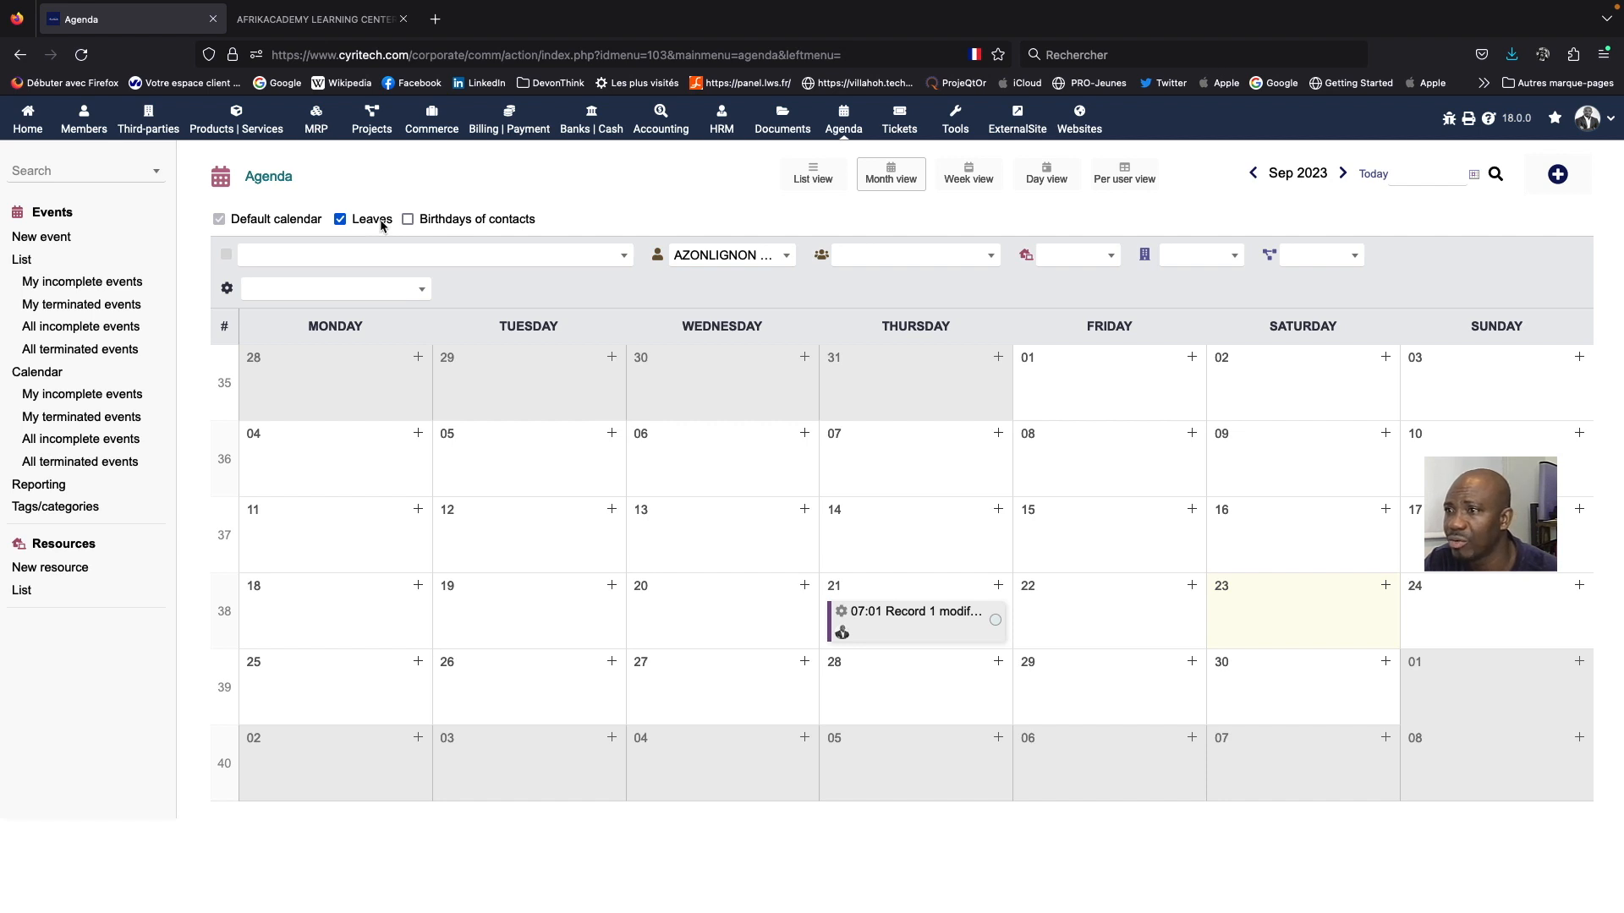
left_click(408, 219)
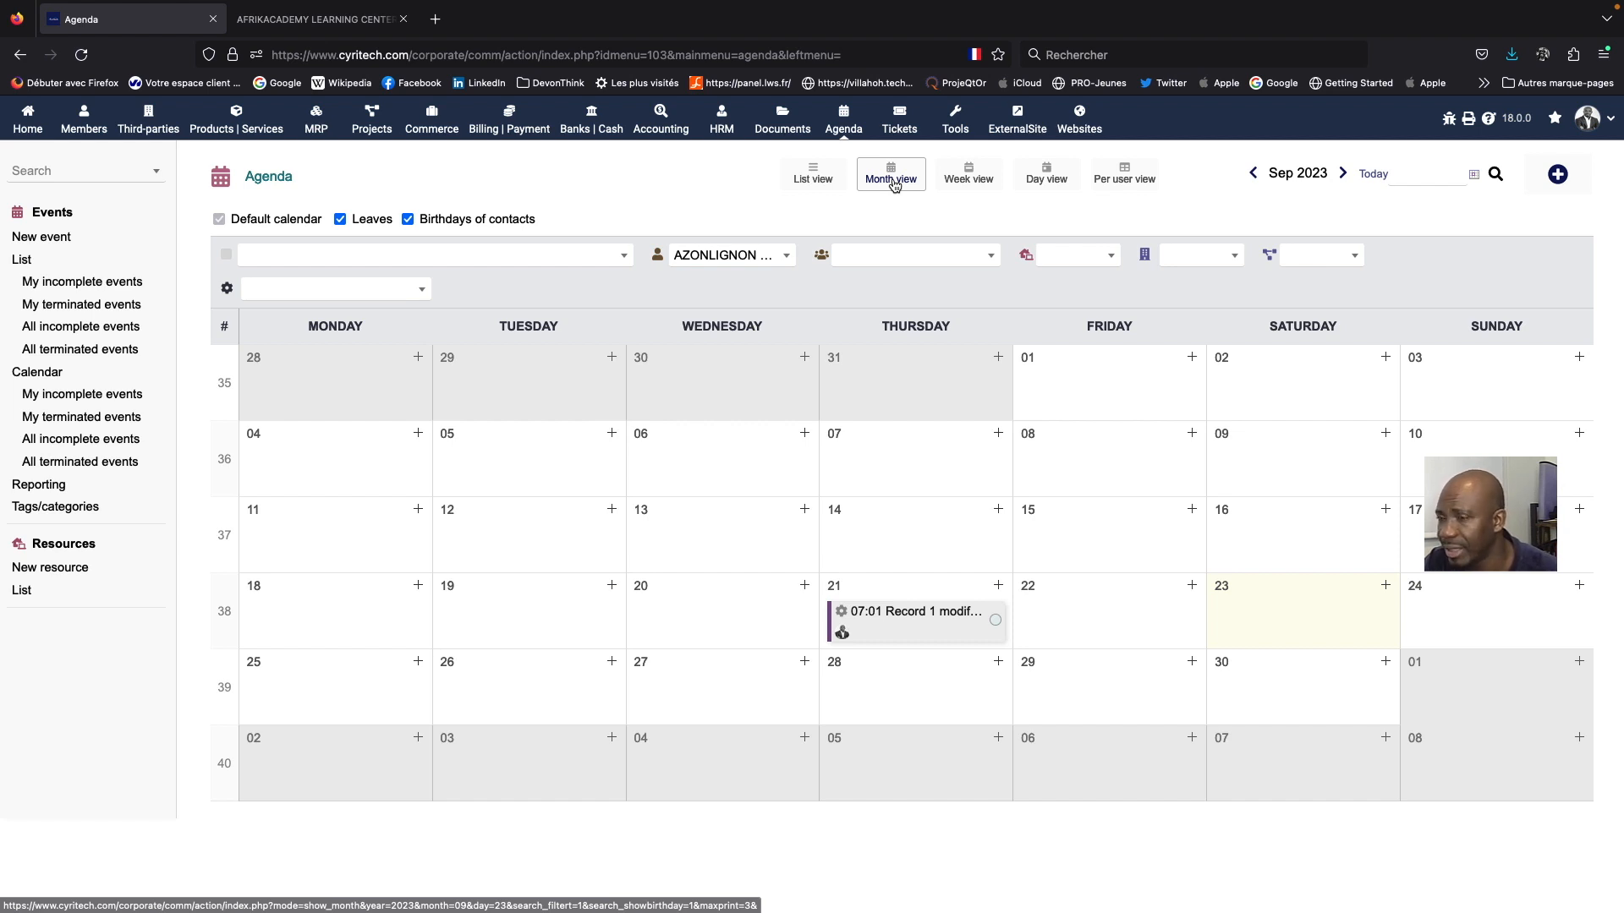
left_click(624, 261)
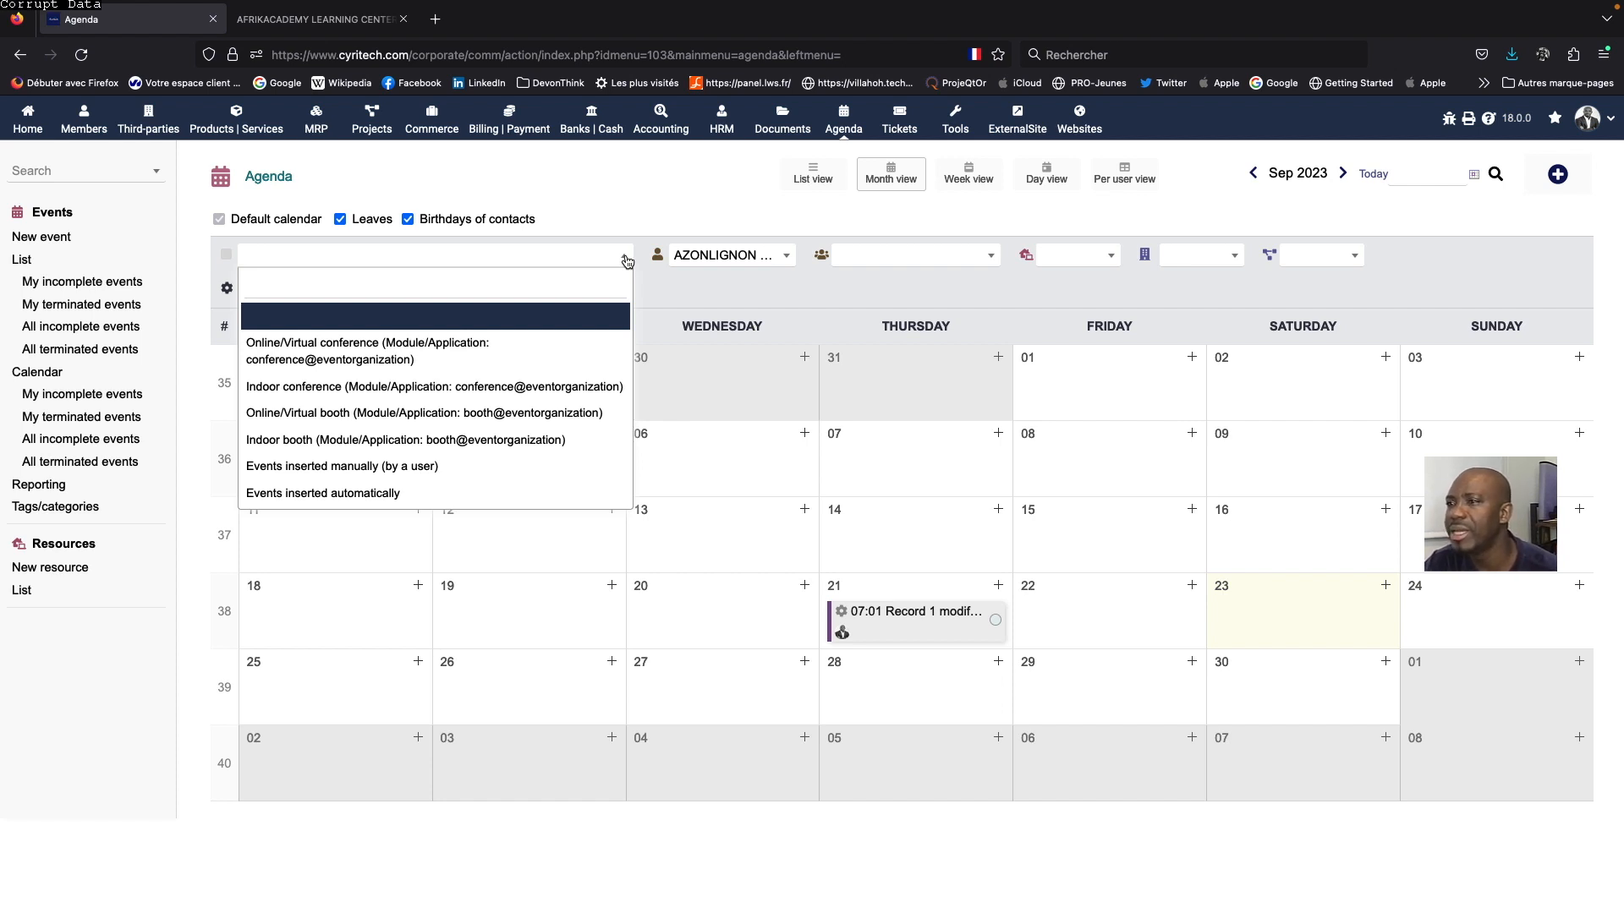
left_click(627, 260)
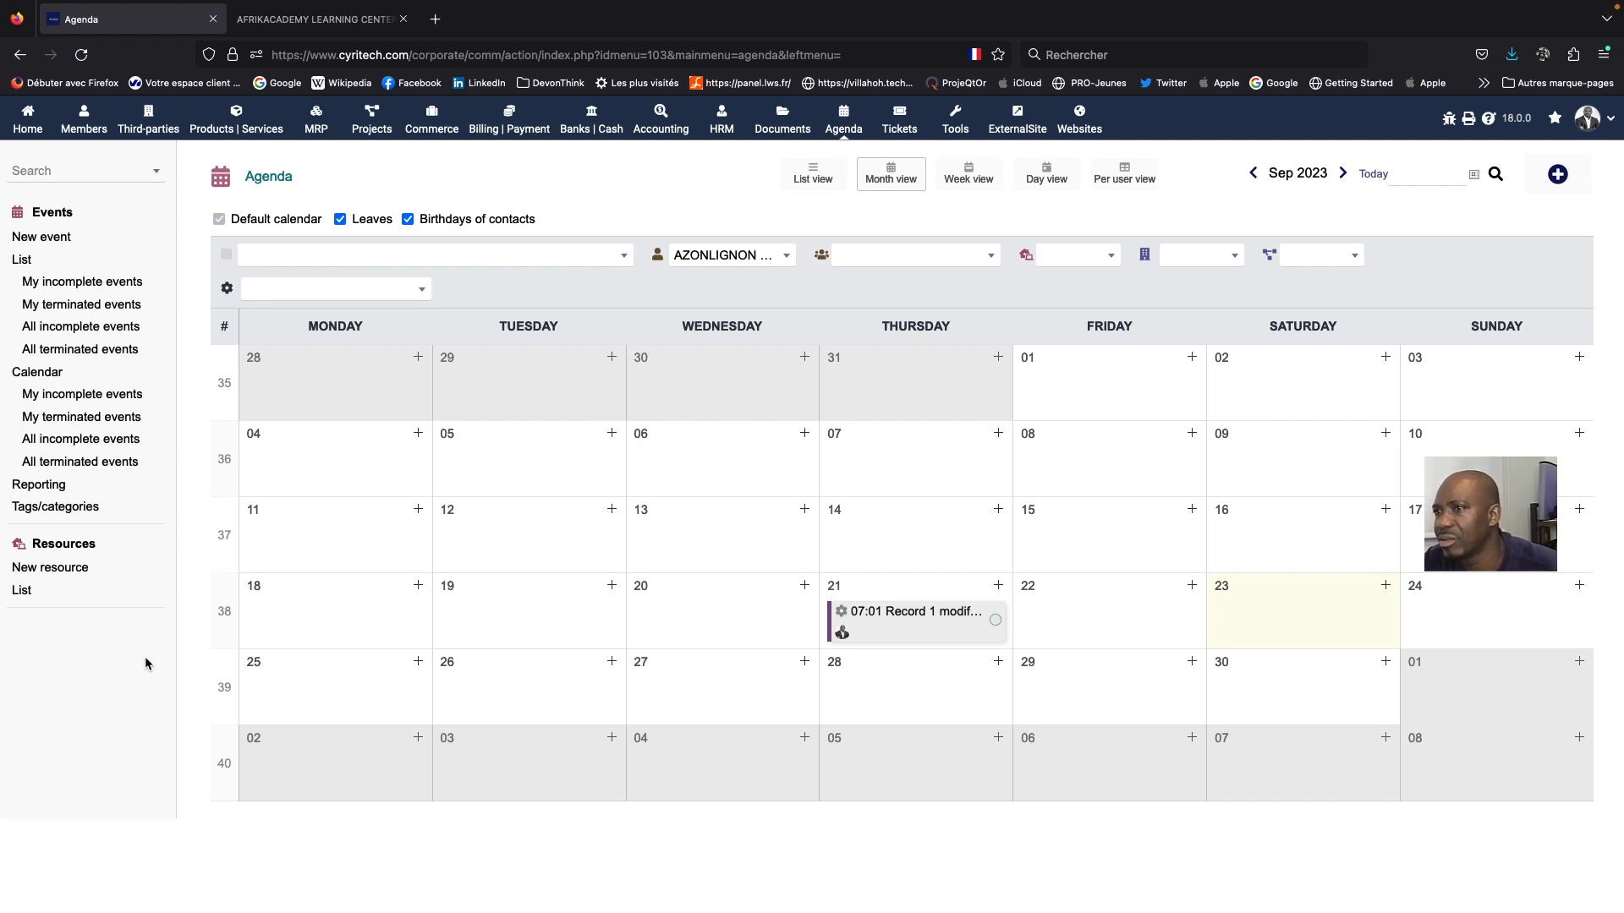
Look through the Tickets and Tools areas and the functions they offer.
left_click(907, 127)
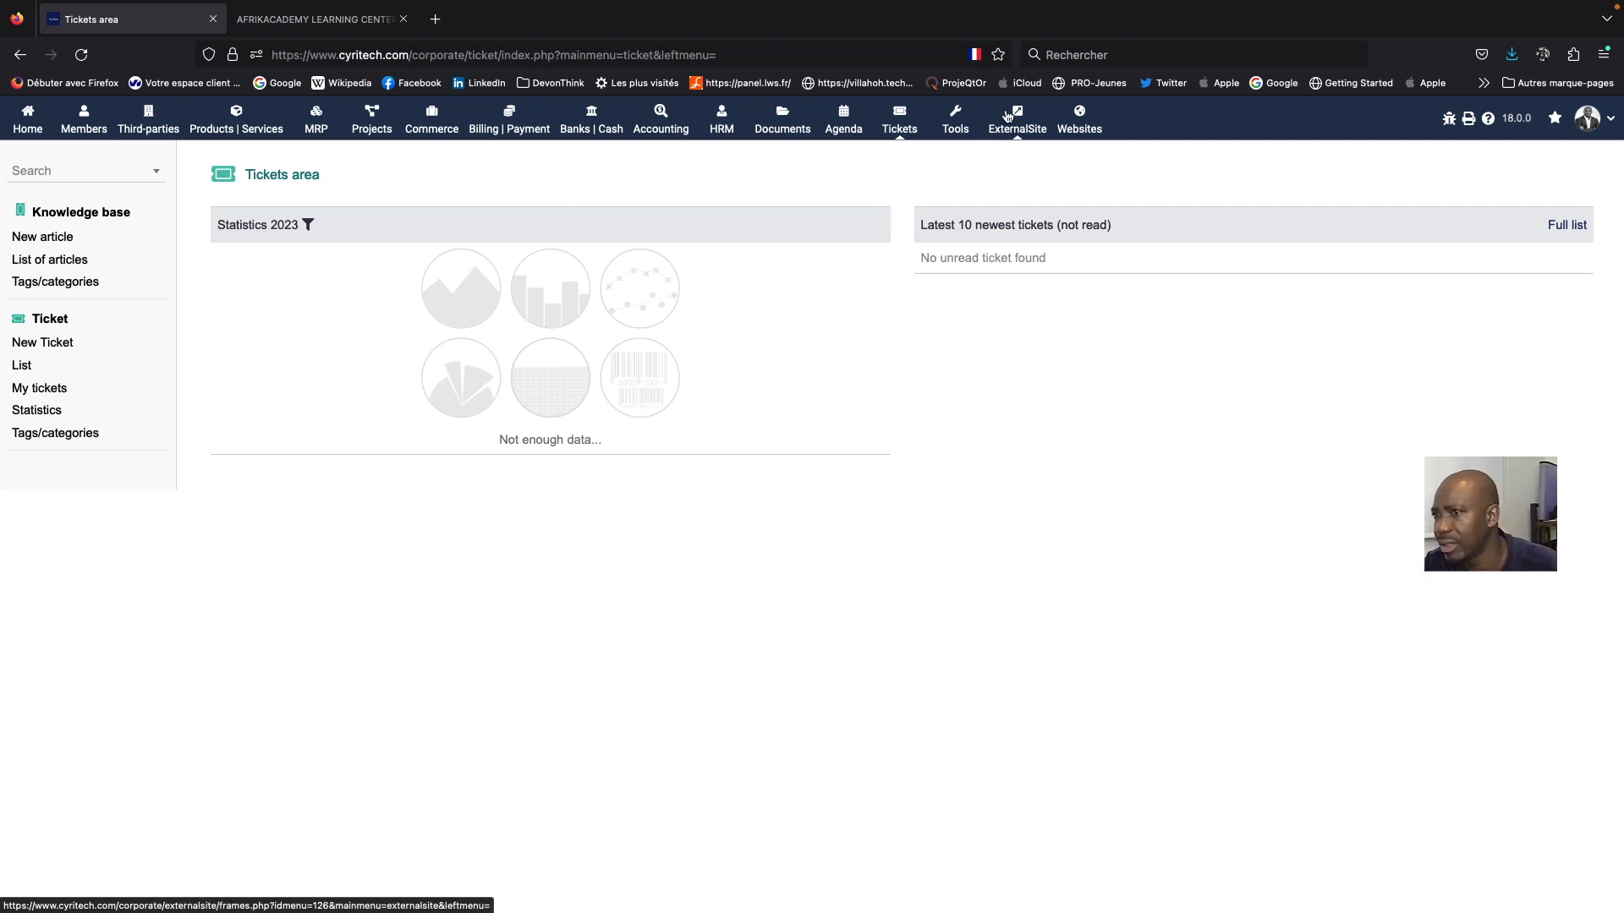
left_click(954, 131)
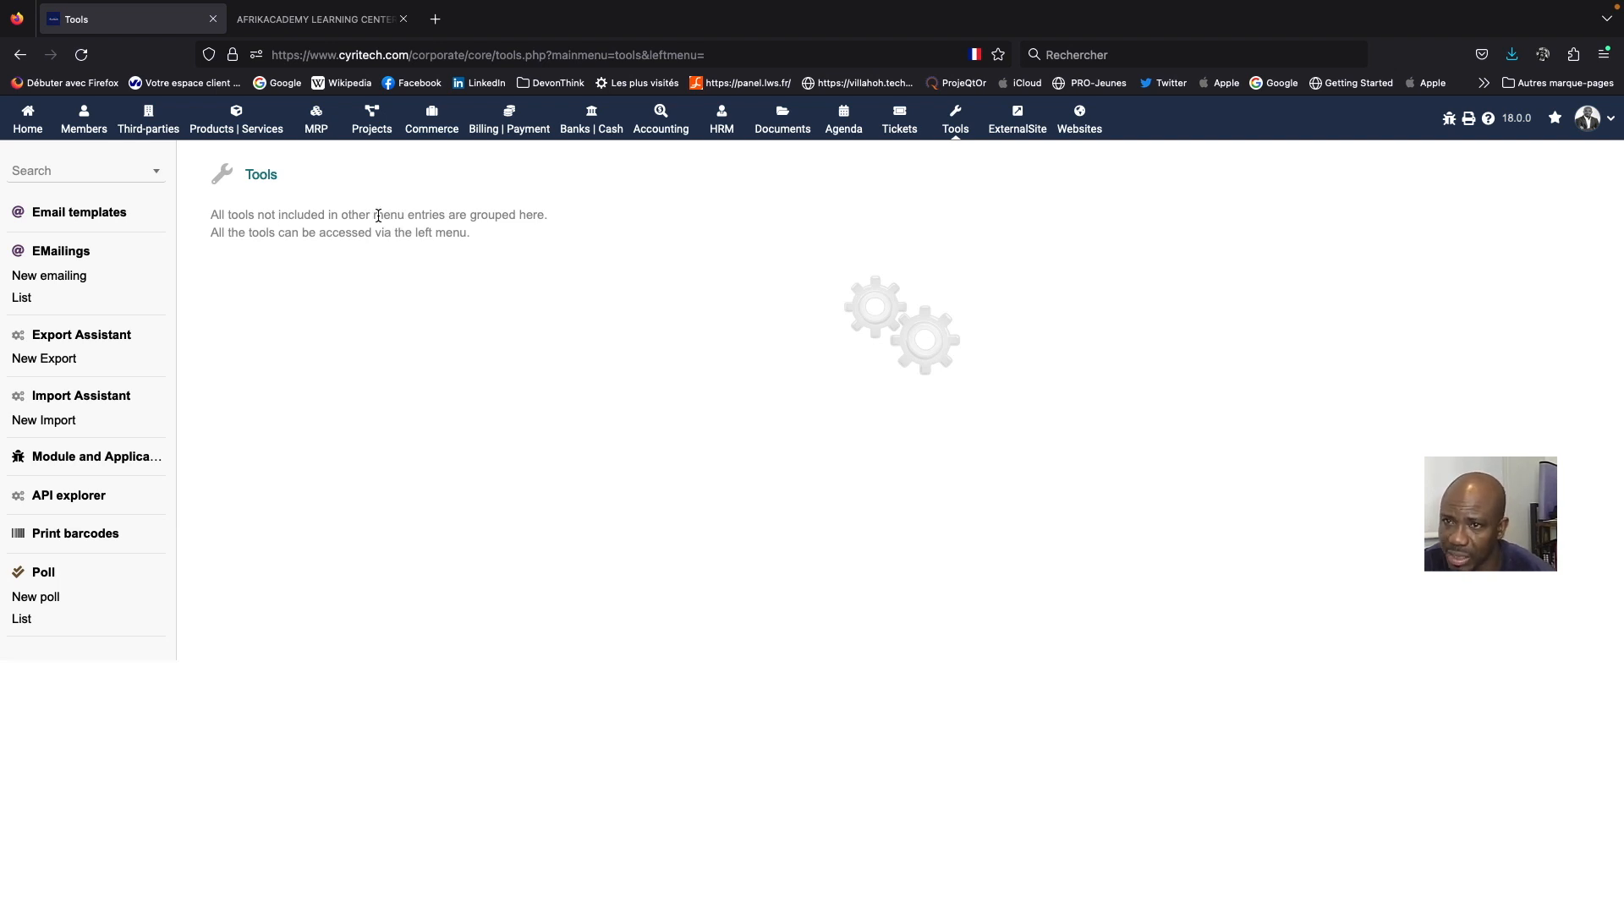
Open the Modules/Applications setup and examine the available modules by category, from Human Resources Management to System, and their activation status.
left_click(51, 252)
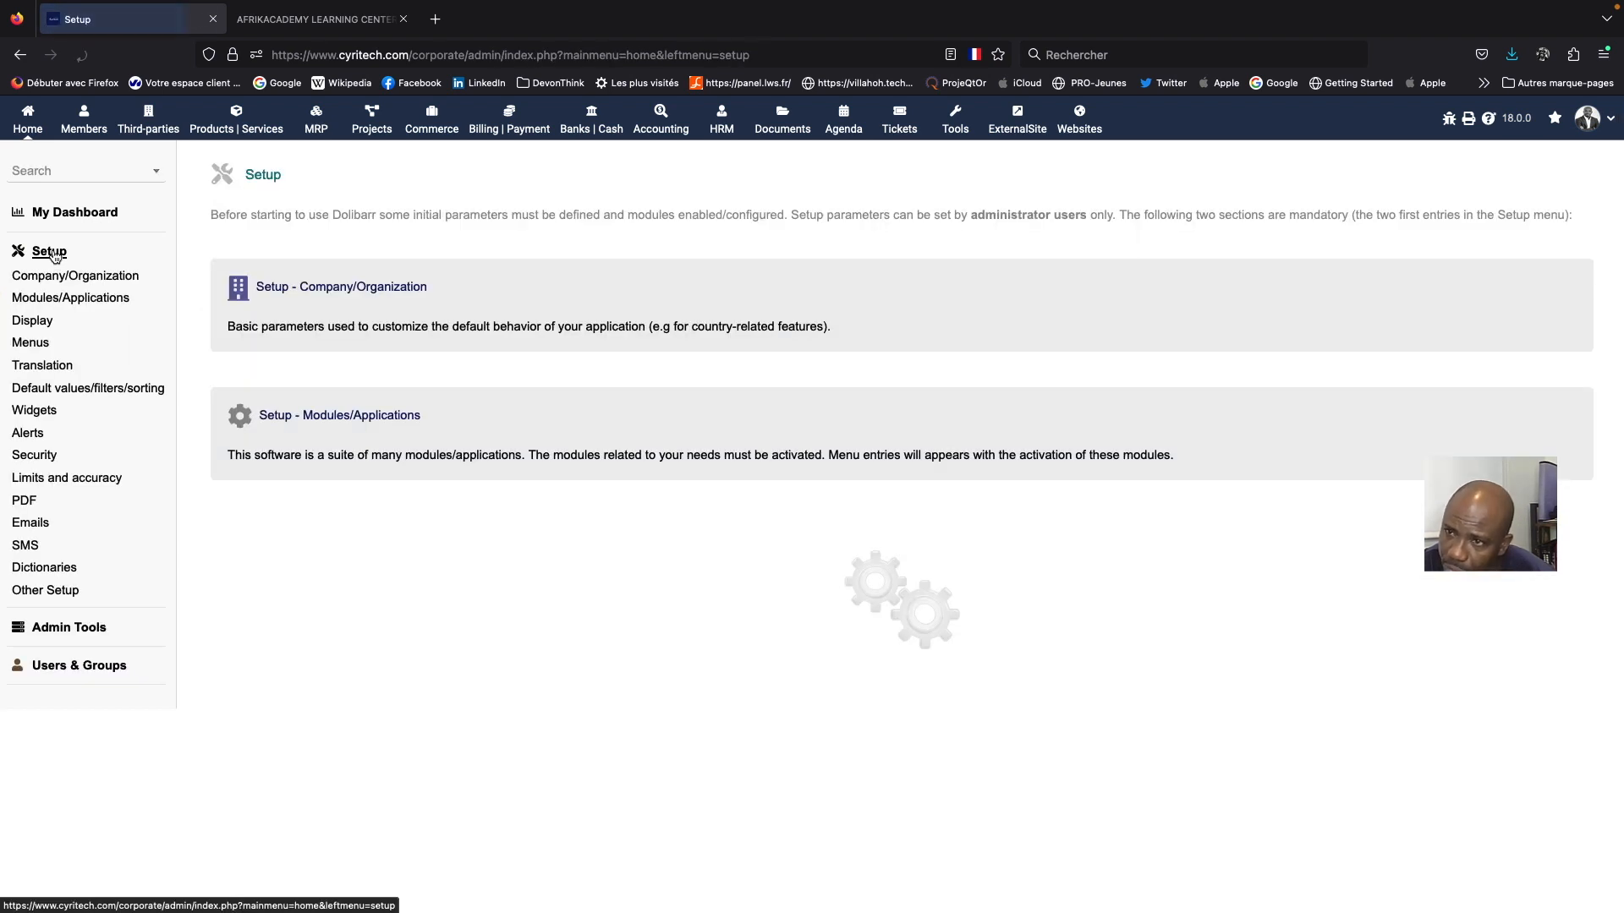
left_click(240, 472)
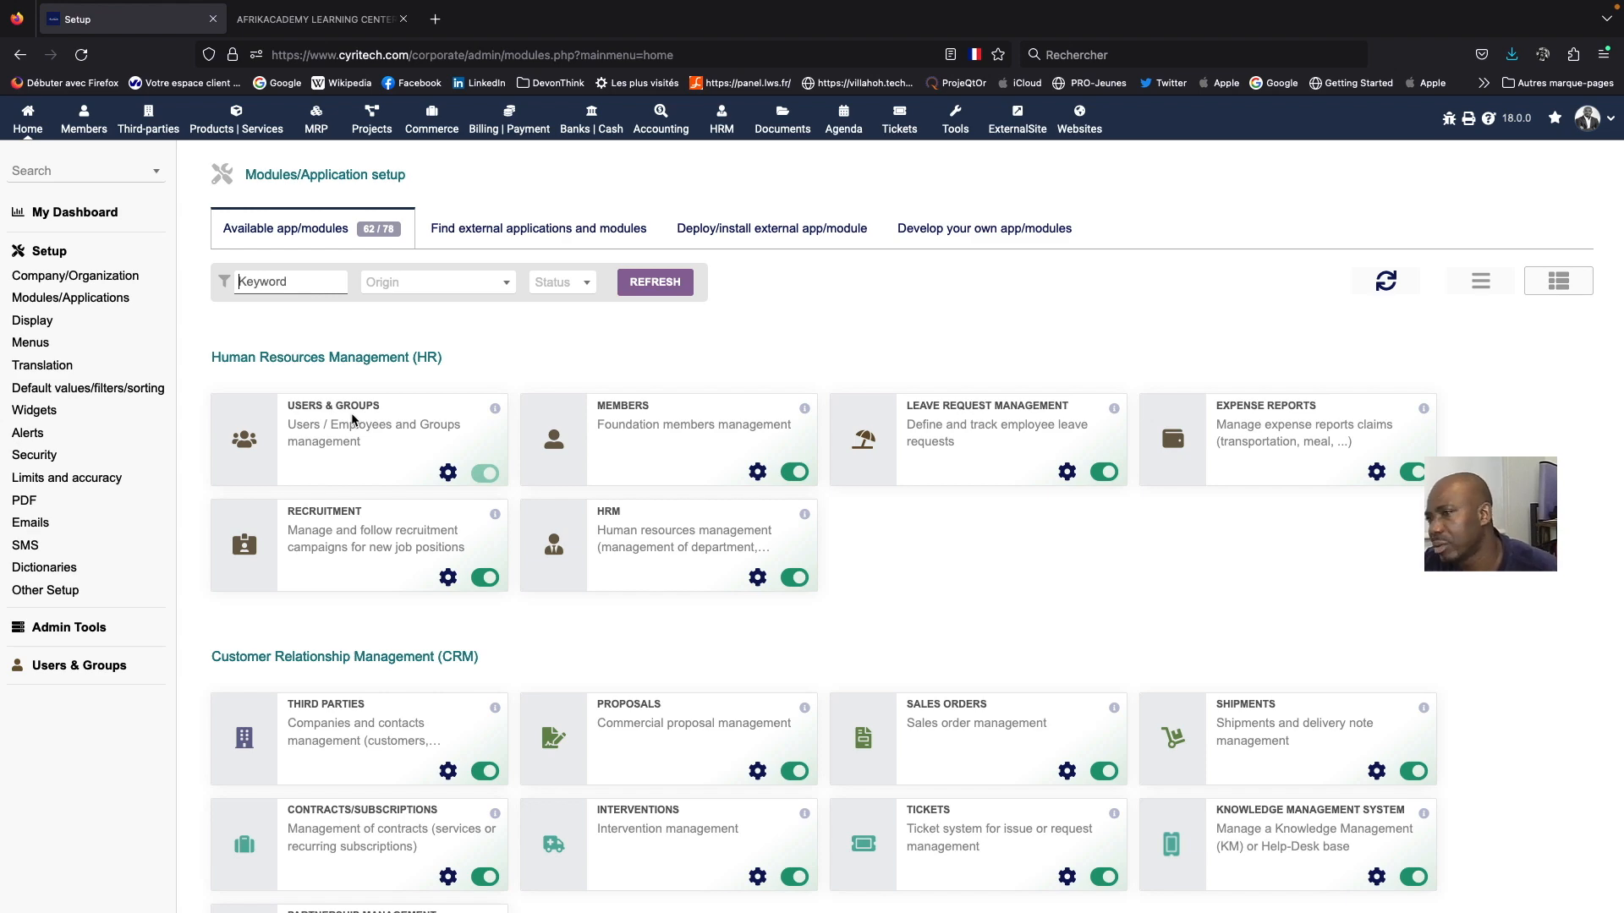
scroll(380, 431, "down", 5)
scroll(413, 448, "up", 5)
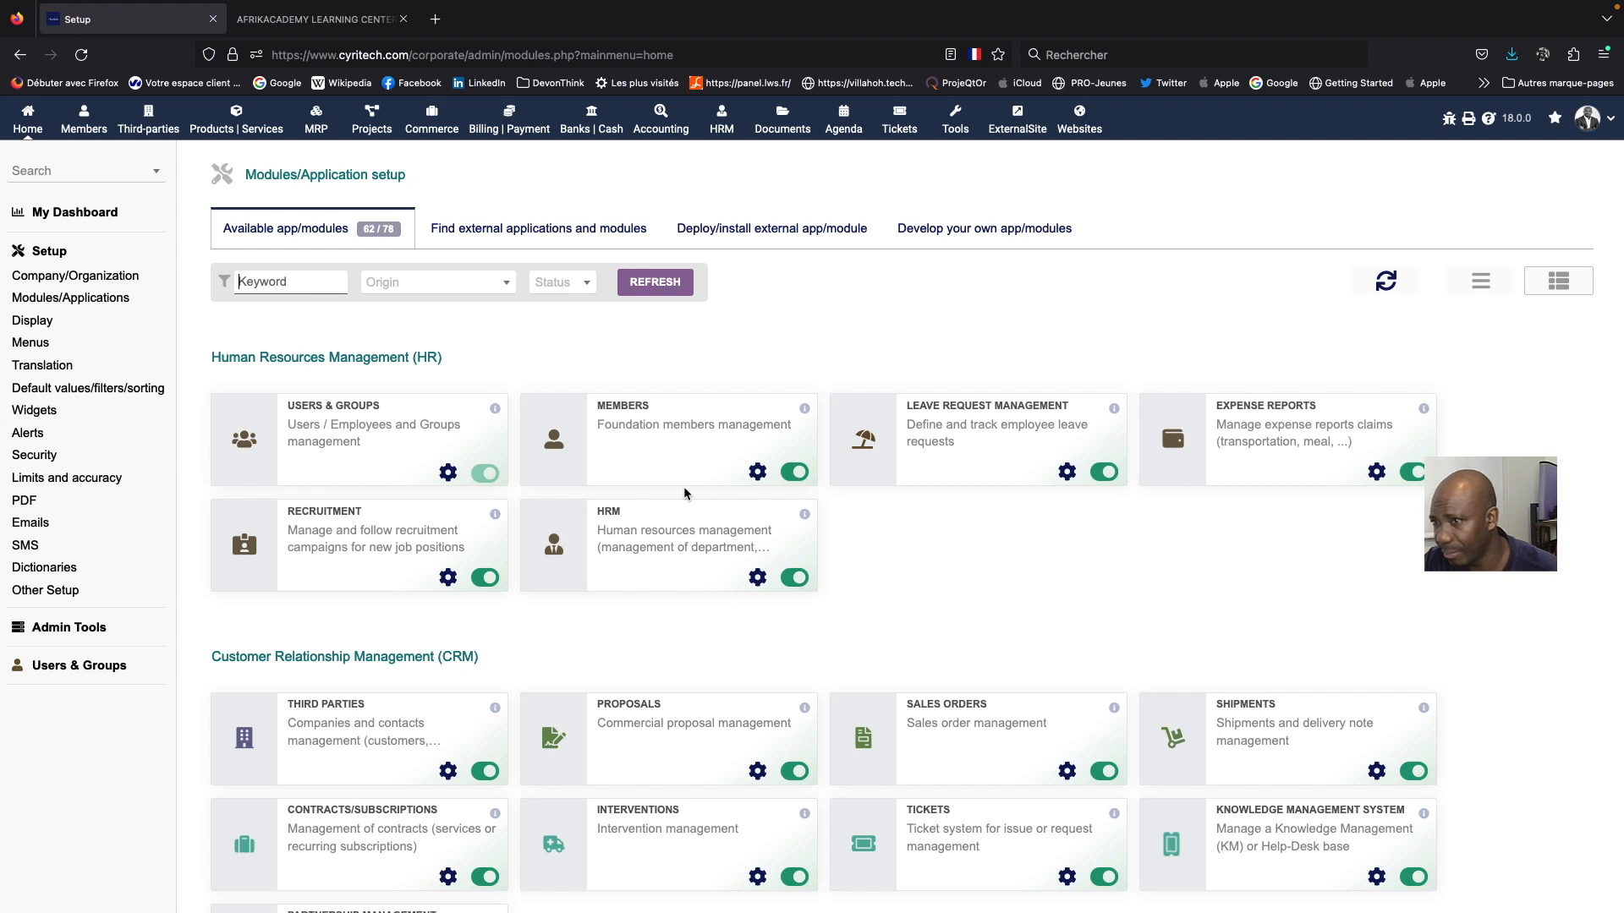
scroll(1134, 419, "down", 1)
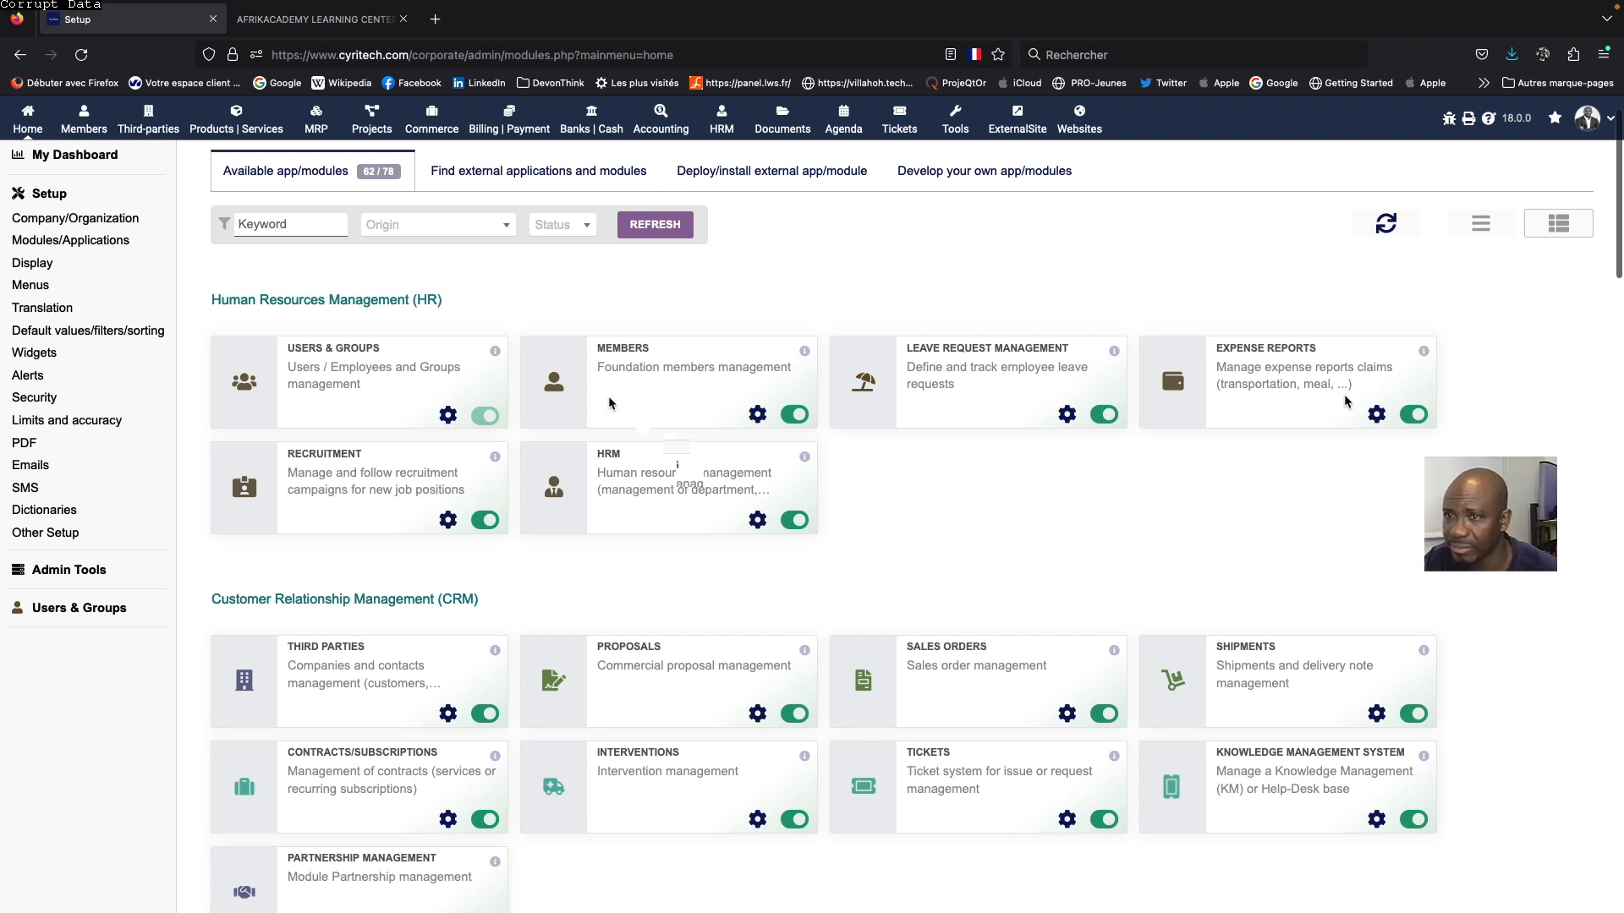
left_click_drag(495, 318, 359, 311)
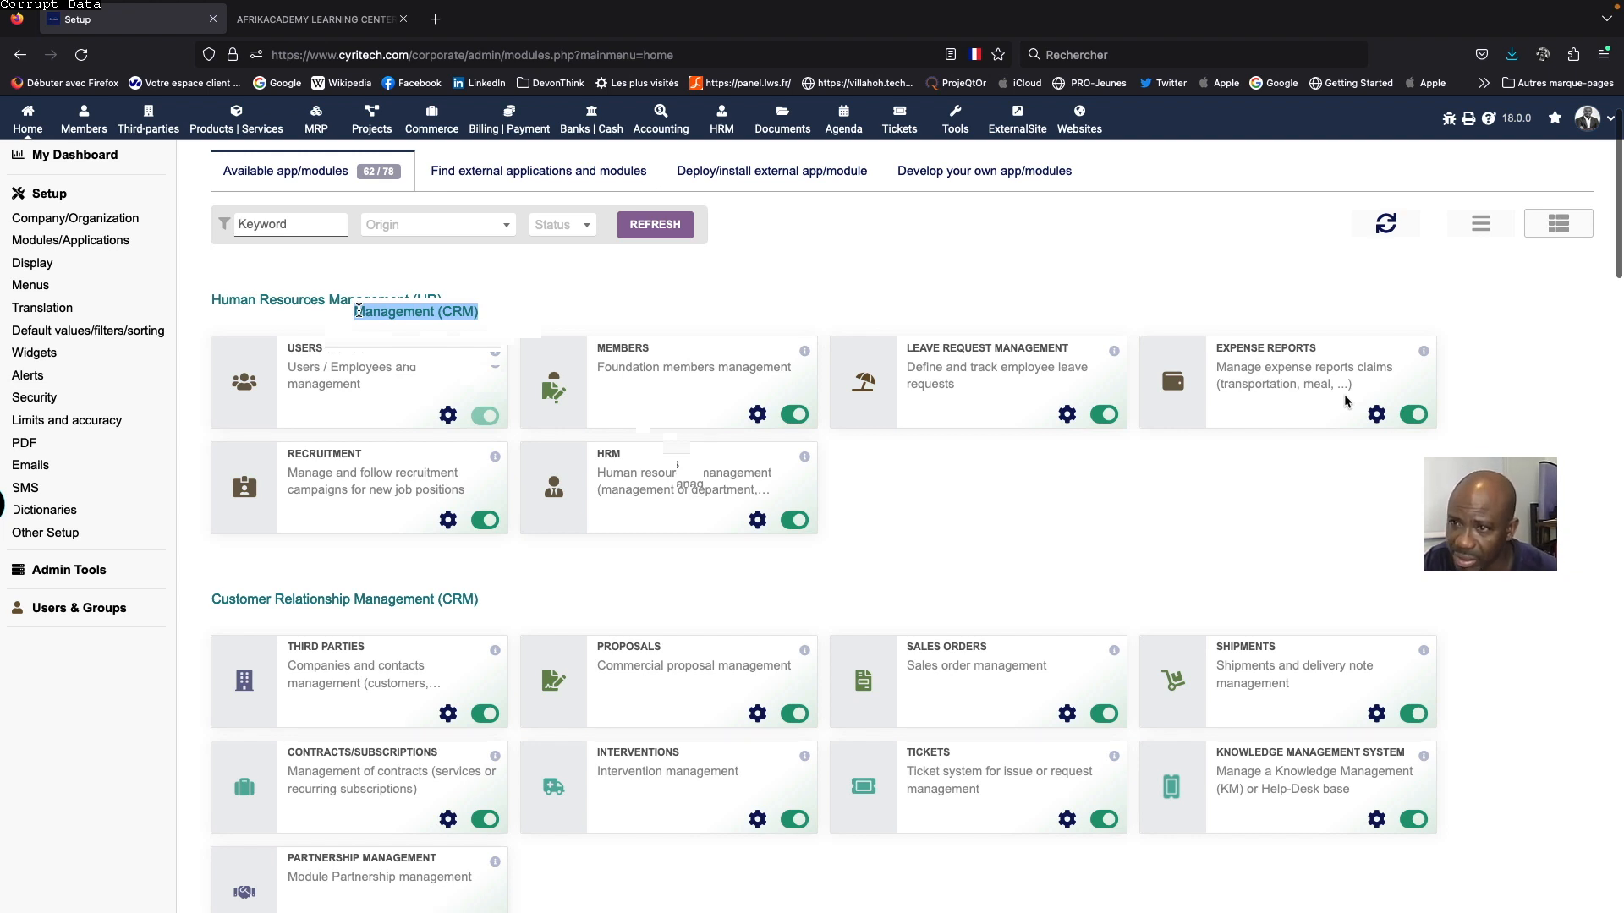
scroll(499, 465, "down", 12)
scroll(500, 467, "up", 2)
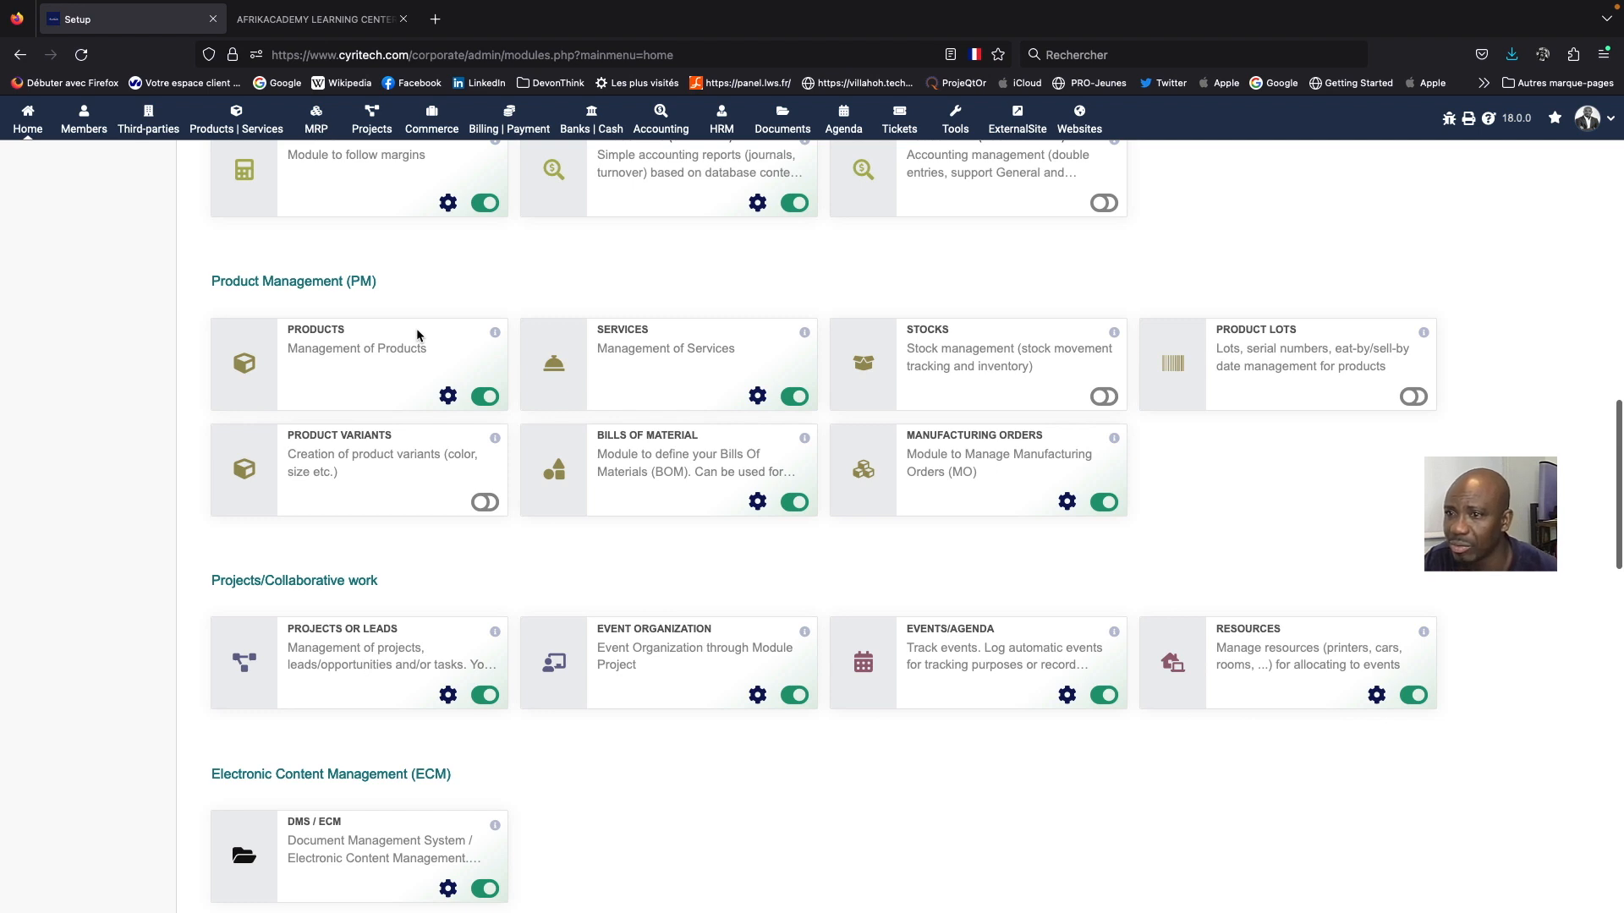
scroll(624, 528, "down", 10)
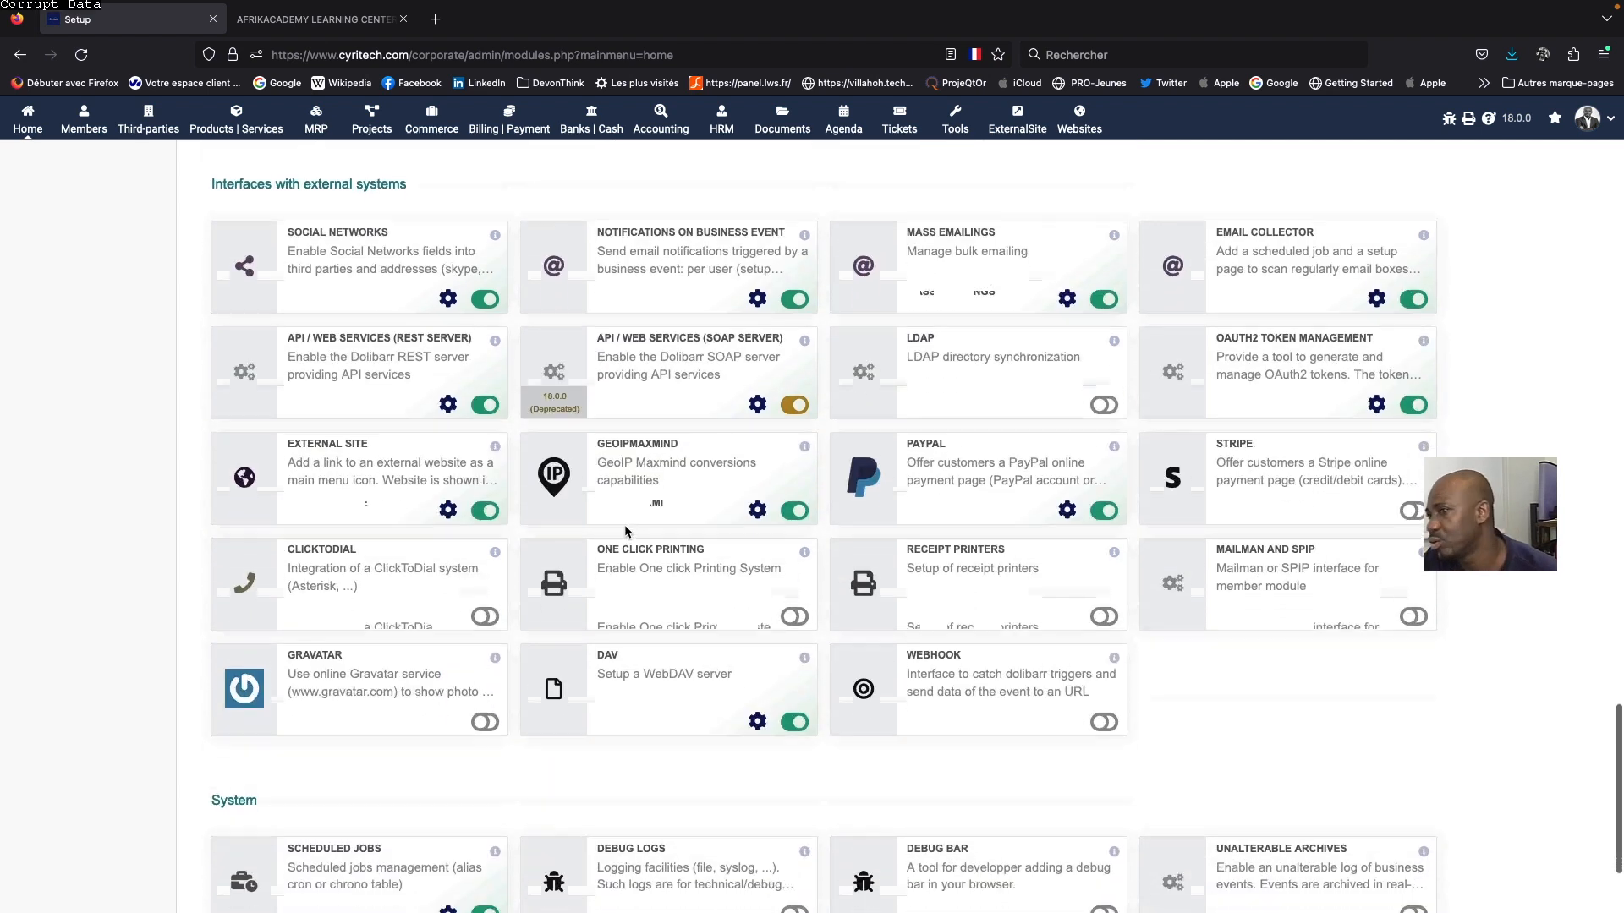